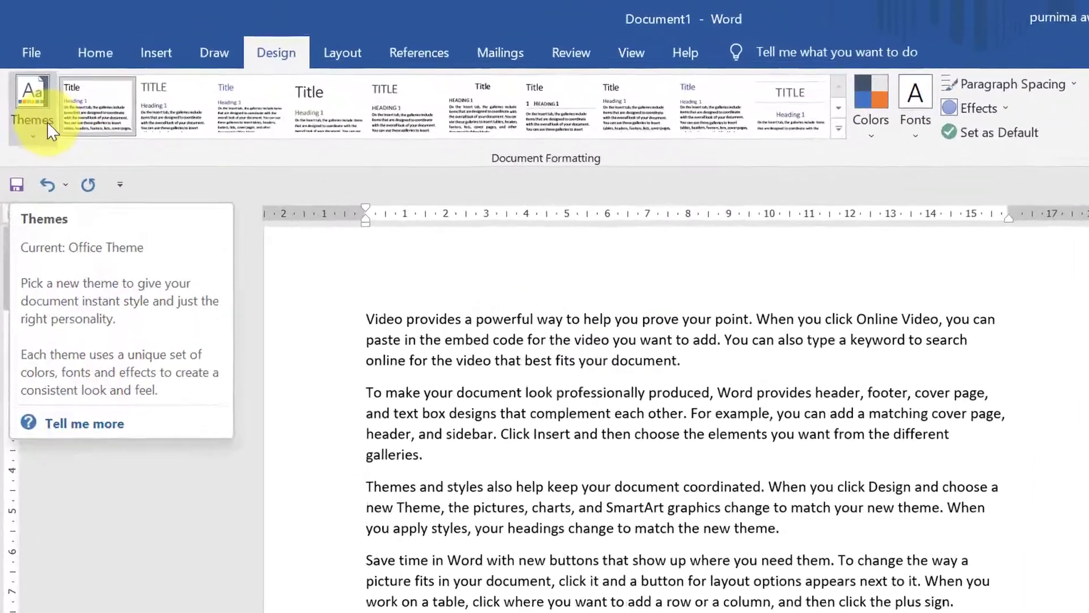
# Glance at the themes gallery without changing it, then break off Video, To make and Themes onto their own lines
pyautogui.click(49, 126)
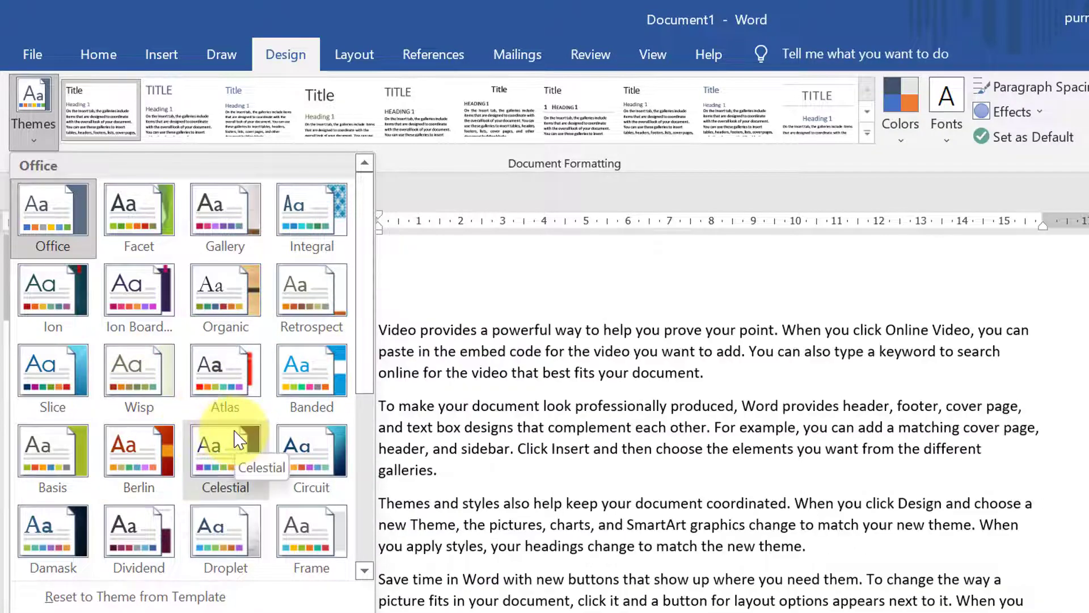
pyautogui.click(470, 305)
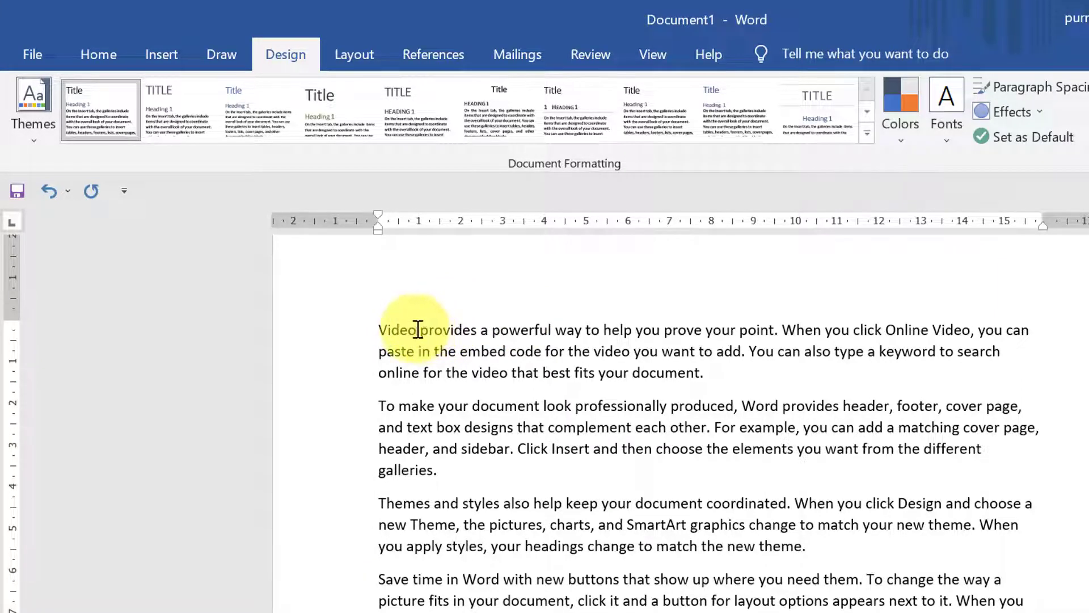
pyautogui.press('Return')
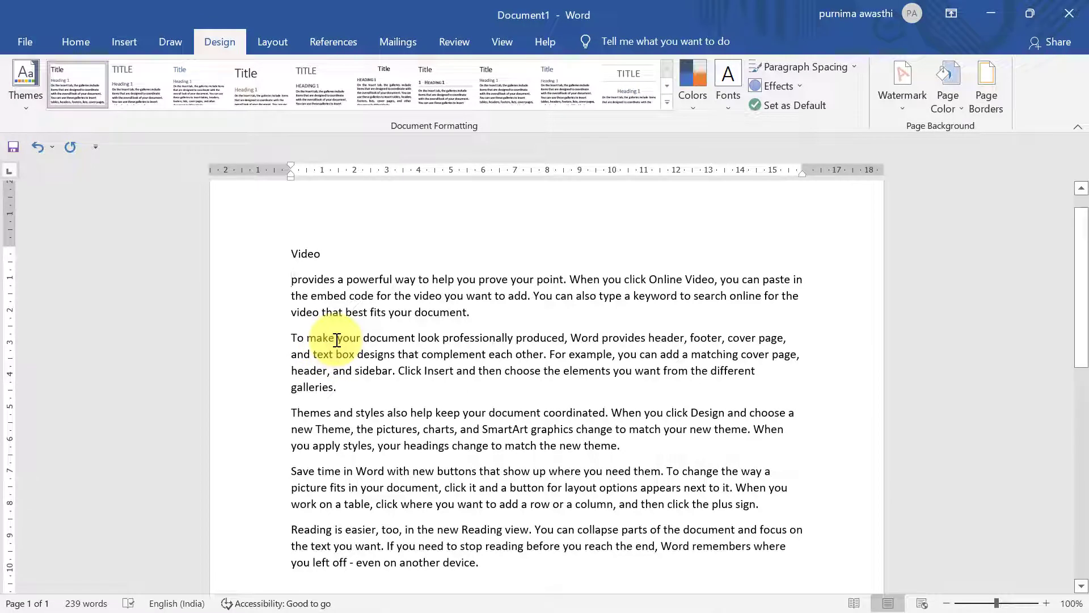
pyautogui.click(335, 339)
pyautogui.press('Return')
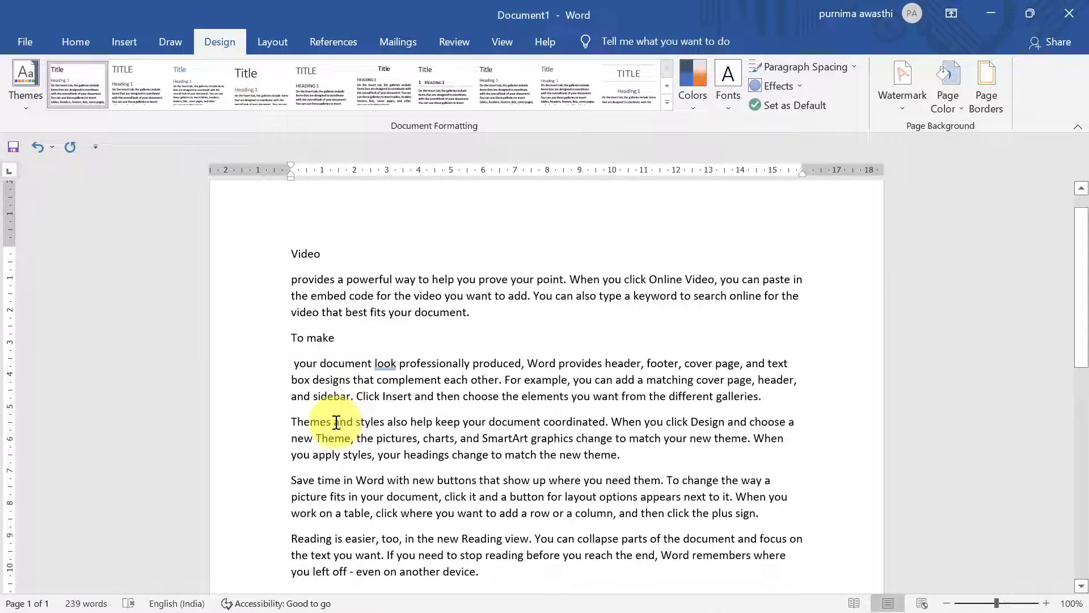
pyautogui.click(336, 422)
pyautogui.press('Return')
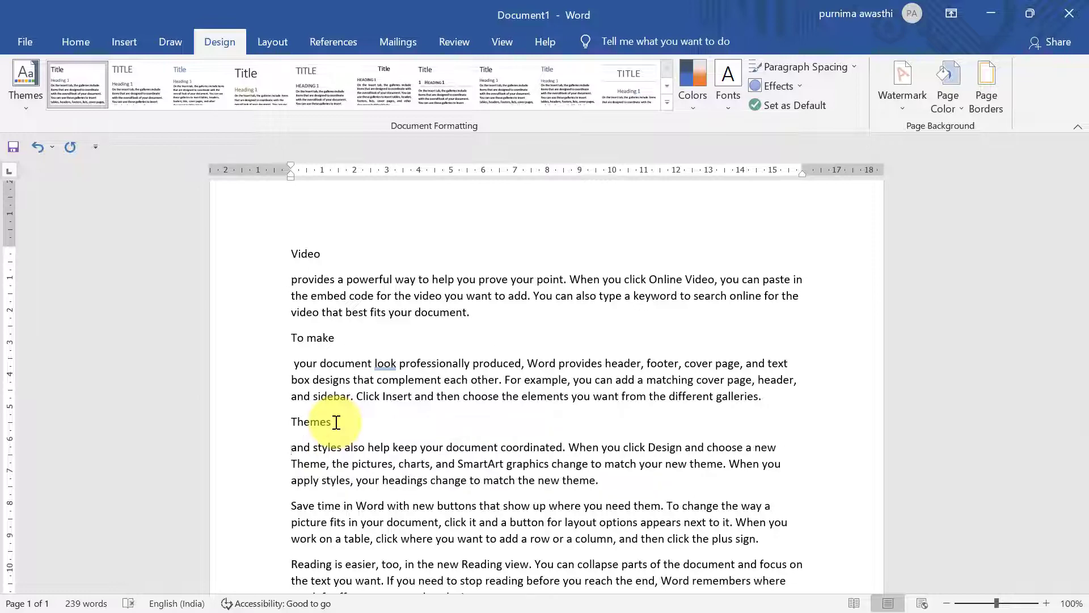
# Break off Save time and Reading is easier, onto their own lines
pyautogui.click(341, 505)
pyautogui.press('Return')
pyautogui.scroll(-2, 380, 478)
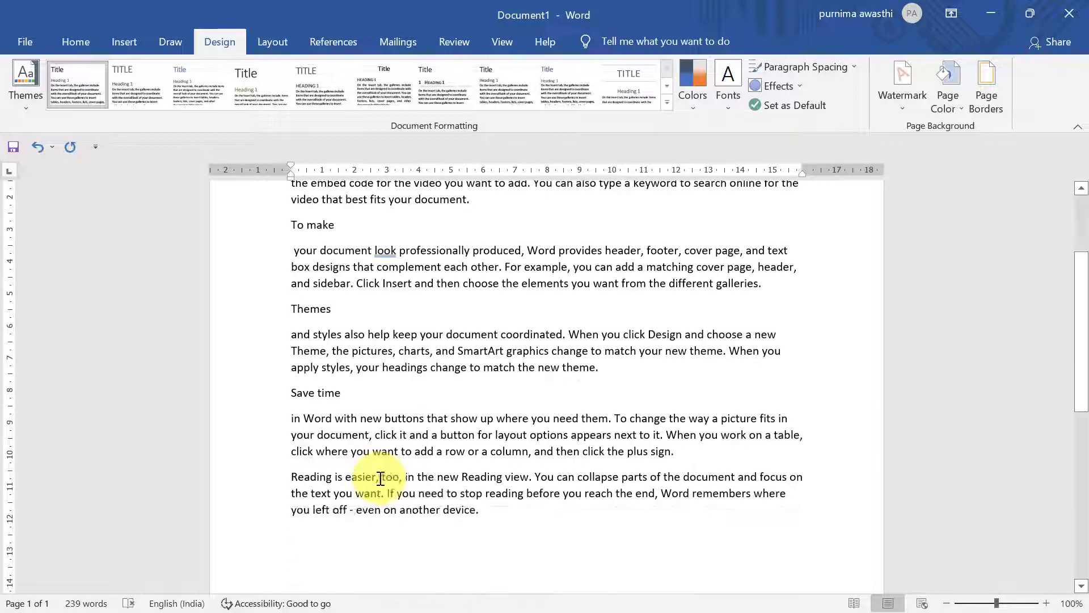
pyautogui.click(380, 479)
pyautogui.press('Return')
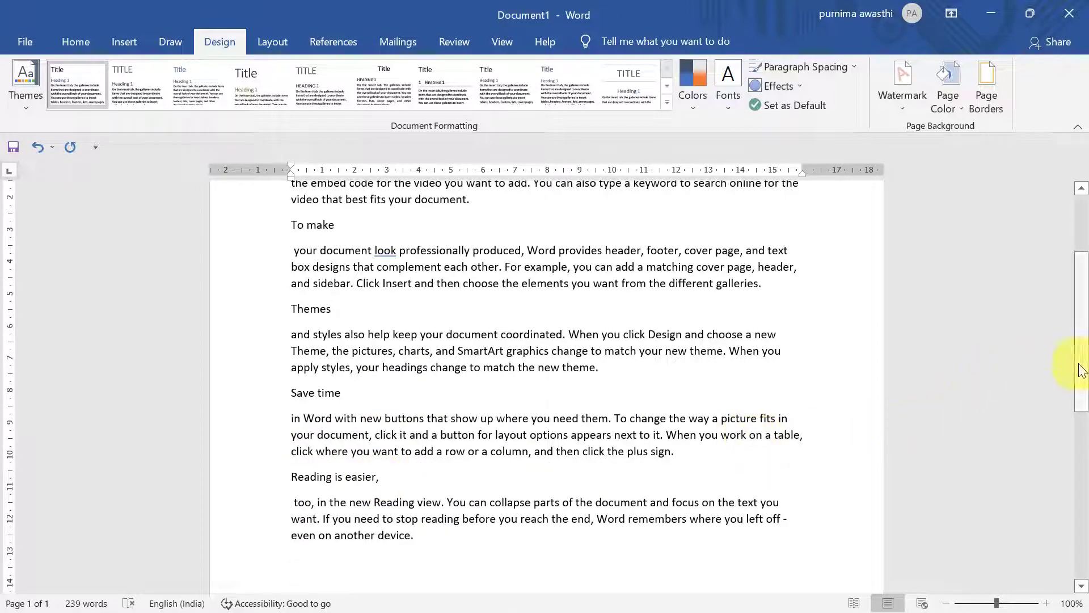
pyautogui.moveTo(1081, 369); pyautogui.dragTo(1082, 311)
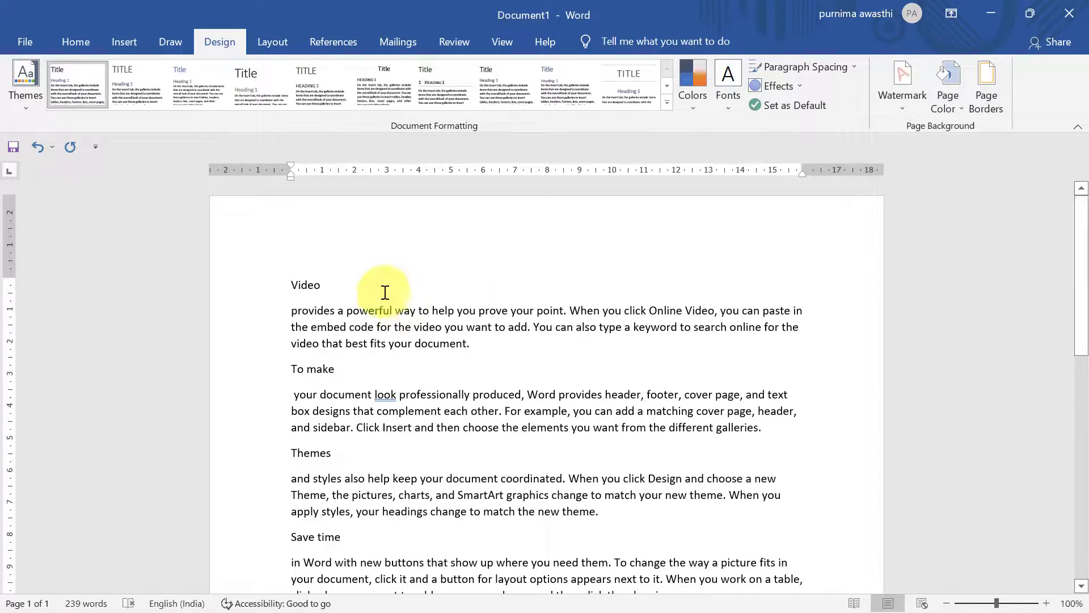
# Make the Video and To make lines Heading 1 headings
pyautogui.doubleClick(297, 284)
pyautogui.click(79, 42)
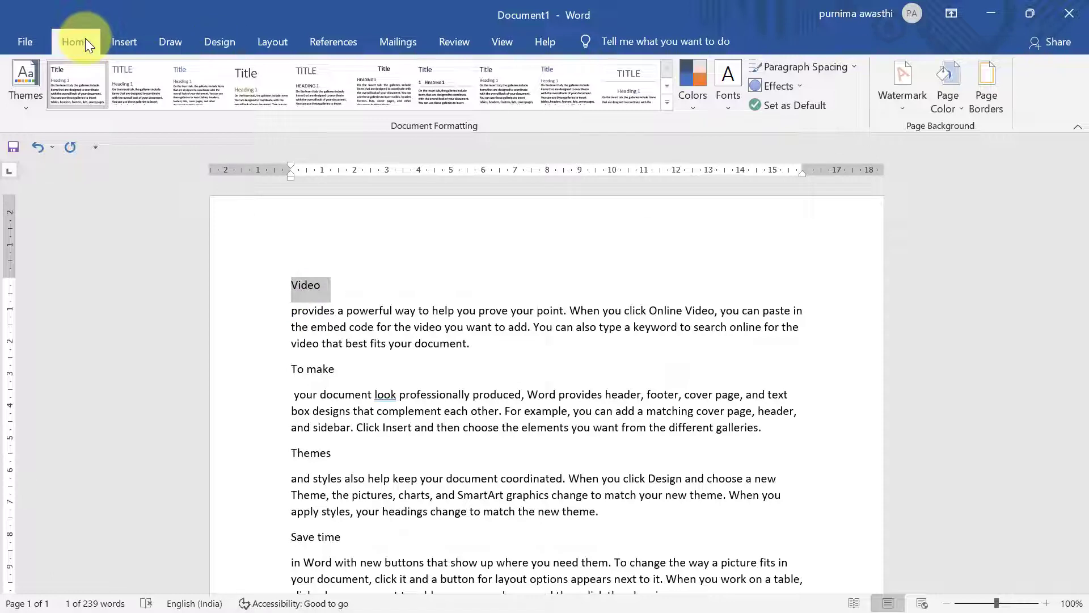
pyautogui.click(744, 92)
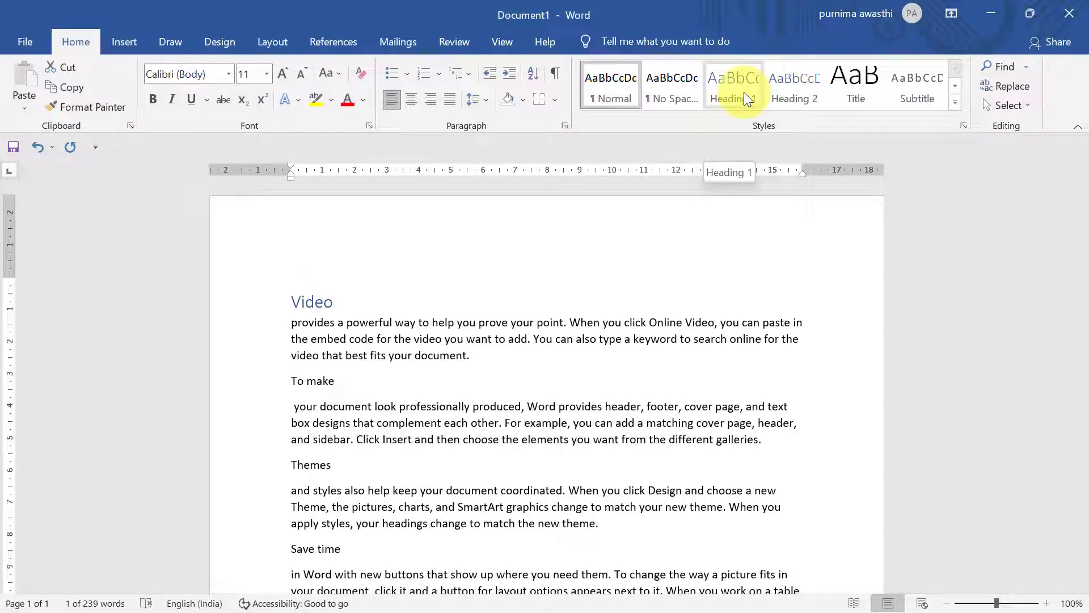
pyautogui.click(956, 102)
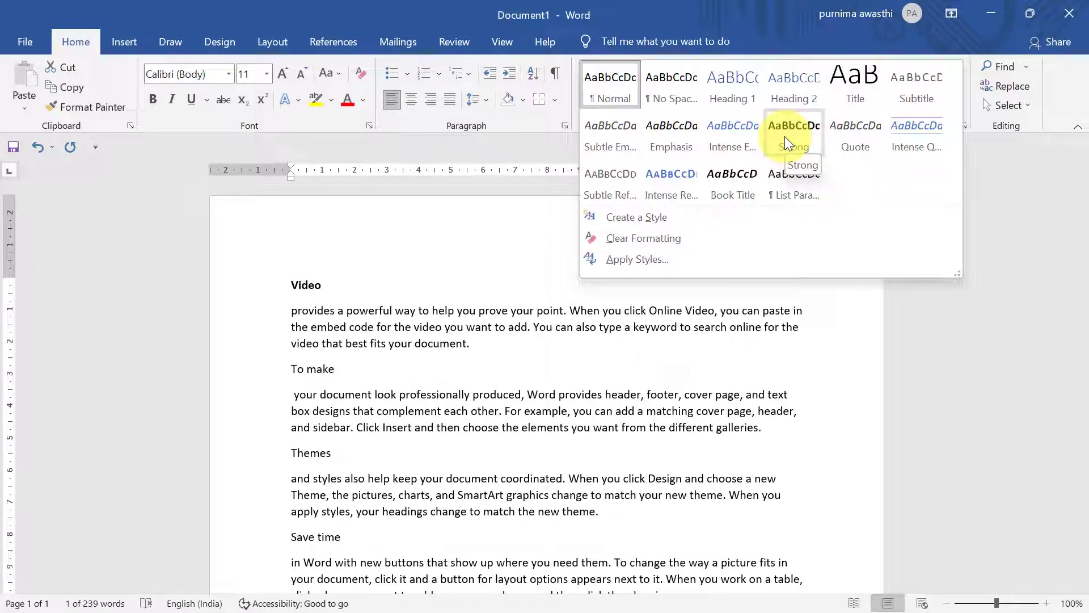
pyautogui.click(747, 83)
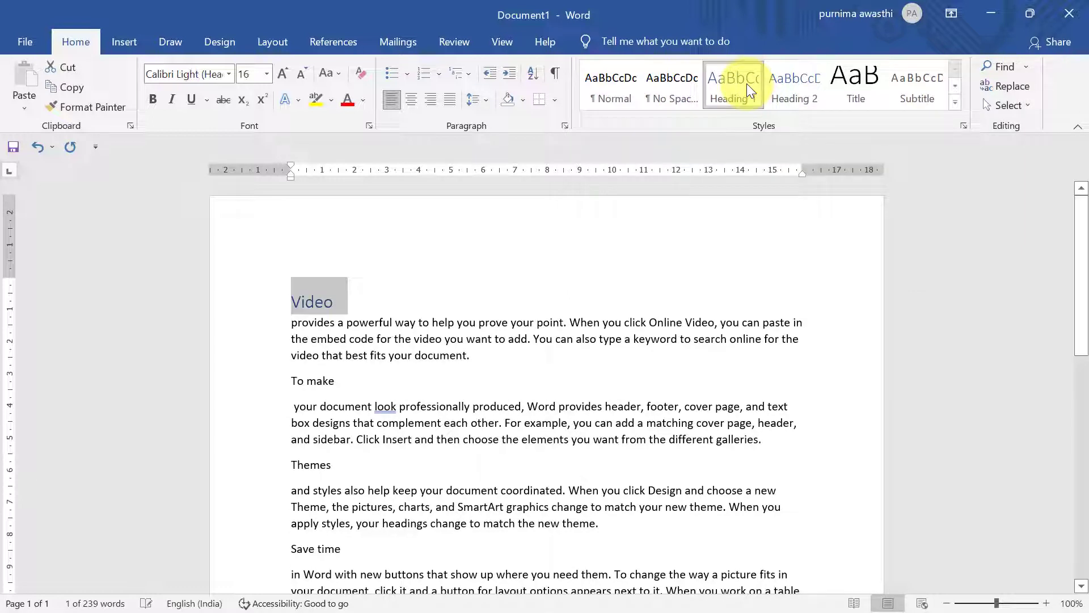
pyautogui.moveTo(346, 379); pyautogui.dragTo(287, 381)
pyautogui.click(718, 93)
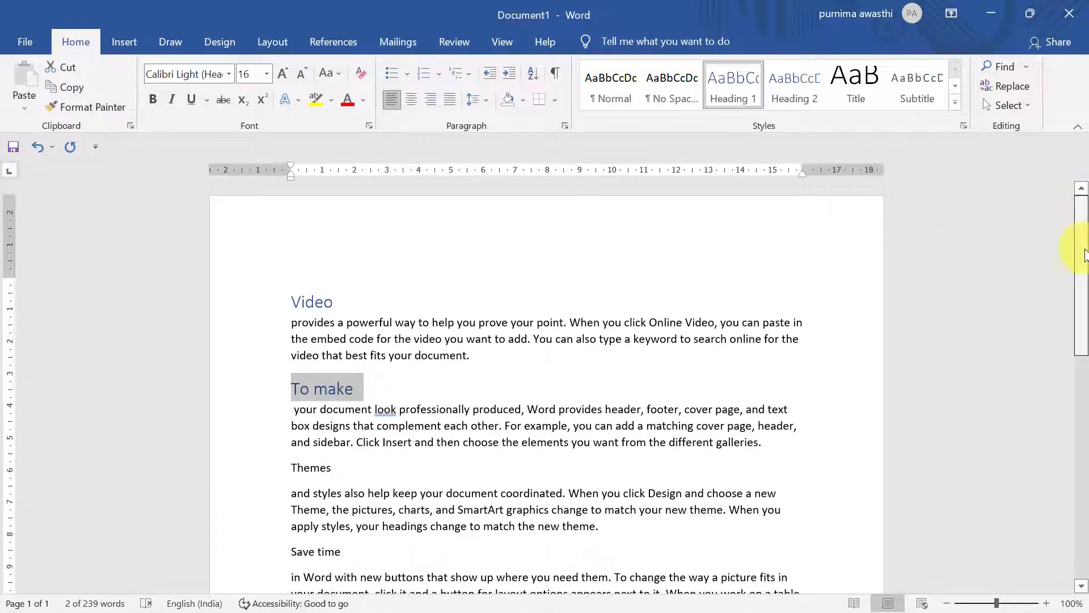
# Make Themes a Heading 1 heading and Save time a Heading 2 heading
pyautogui.moveTo(1081, 238); pyautogui.dragTo(1081, 290)
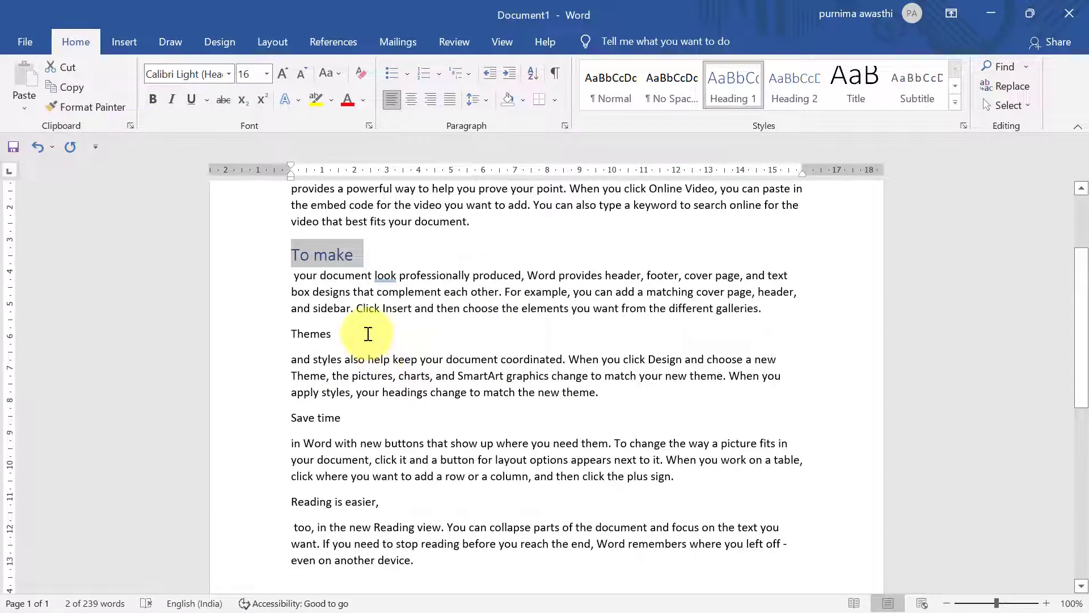
pyautogui.click(267, 339)
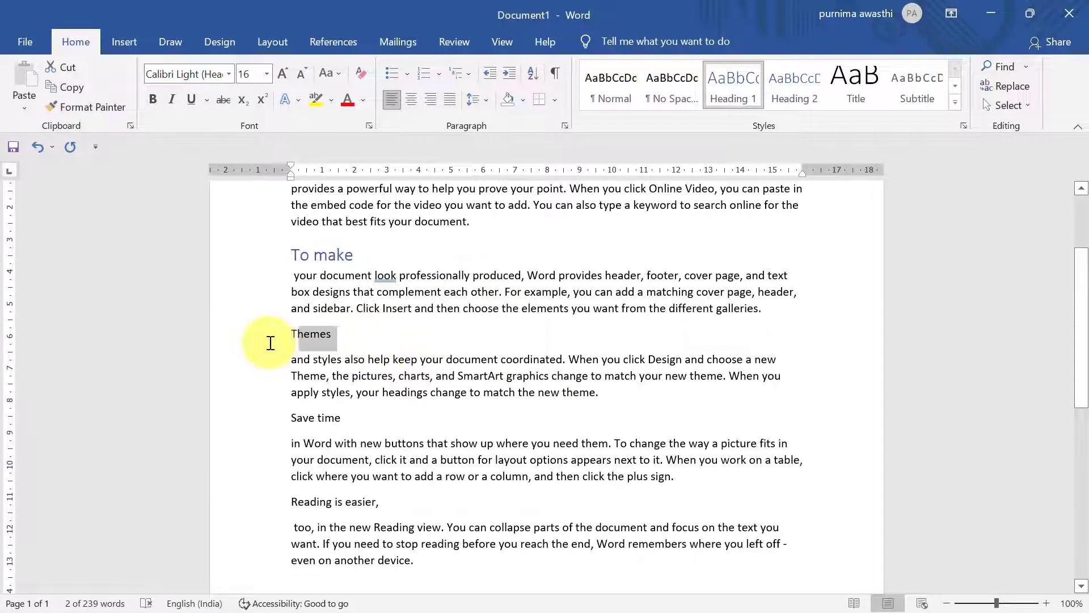
pyautogui.click(727, 103)
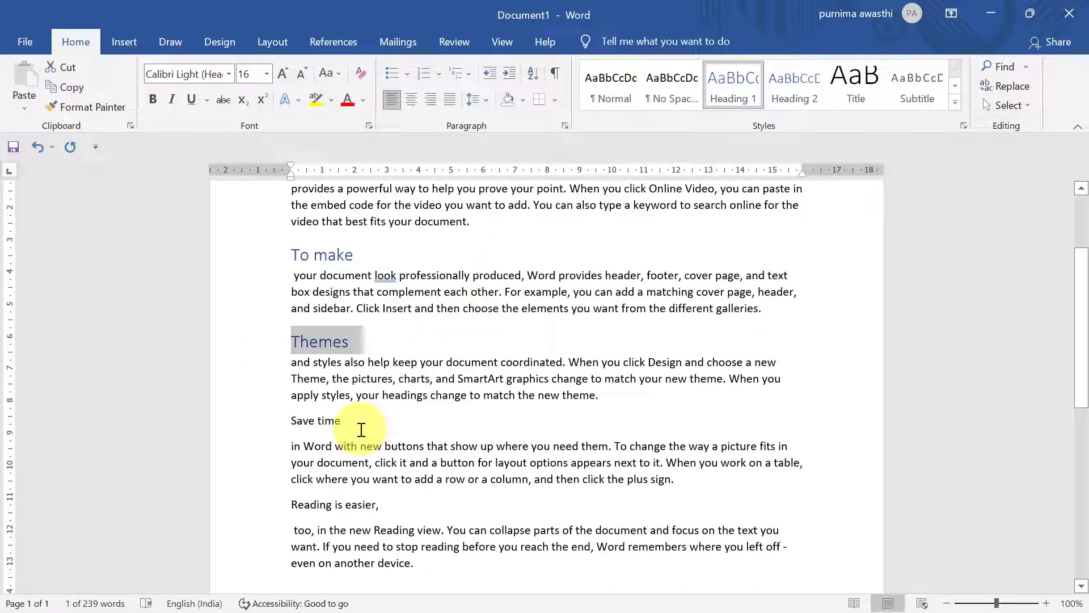
pyautogui.moveTo(354, 422); pyautogui.dragTo(291, 421)
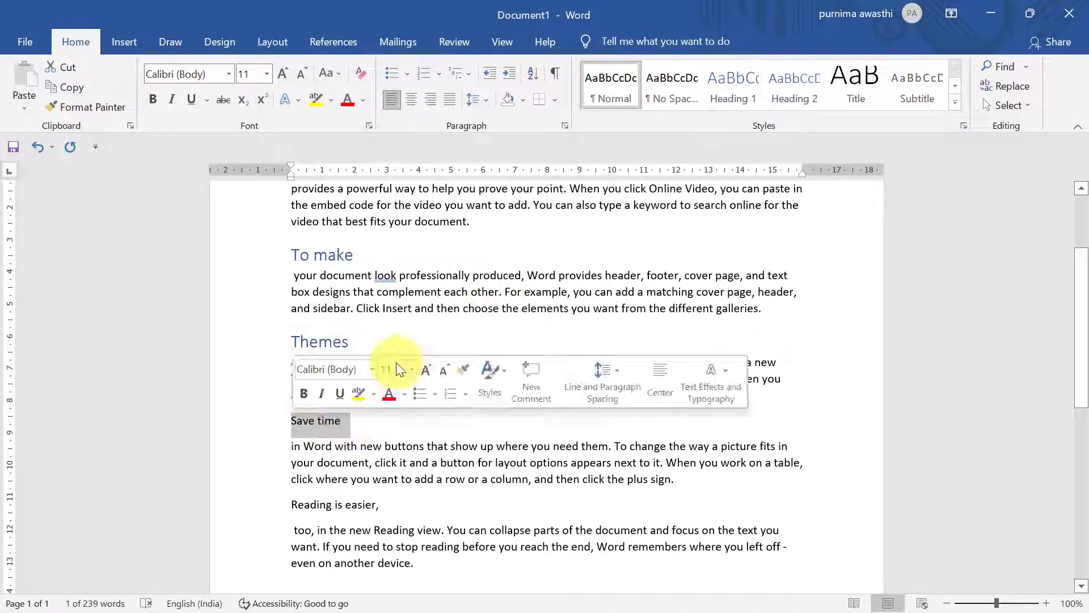
pyautogui.click(778, 84)
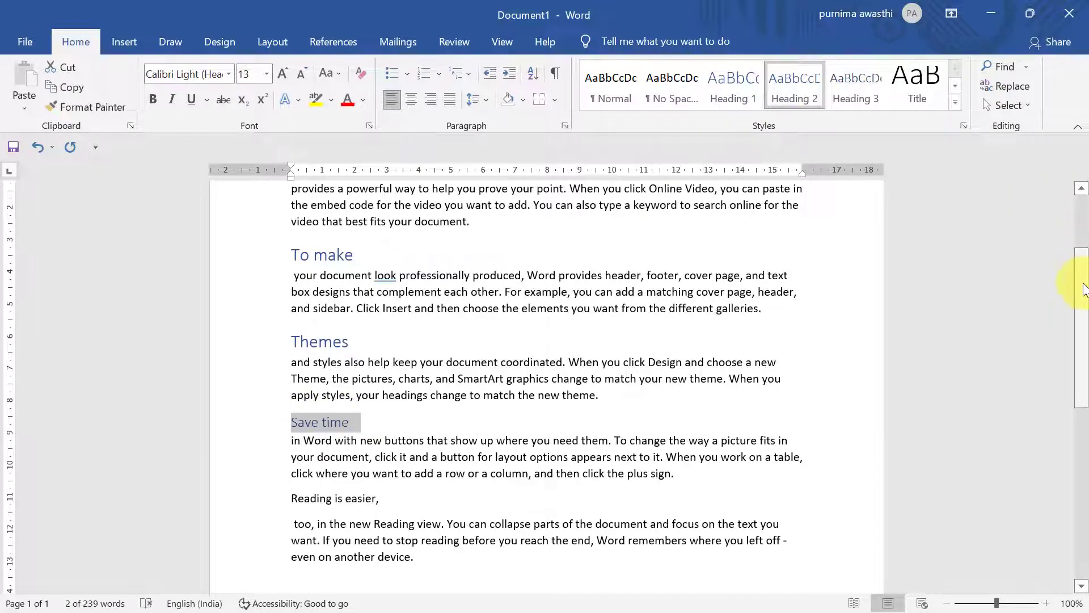
# Make Reading is easier, a Heading 1 heading, then select the paragraph under Video
pyautogui.moveTo(1084, 290); pyautogui.dragTo(1084, 359)
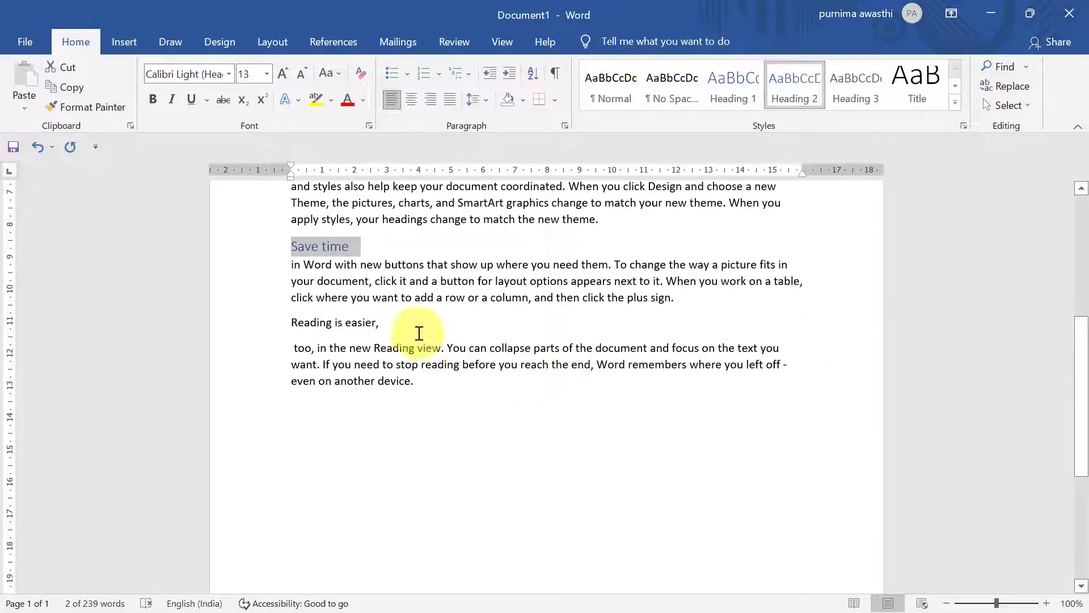
pyautogui.moveTo(401, 326); pyautogui.dragTo(255, 336)
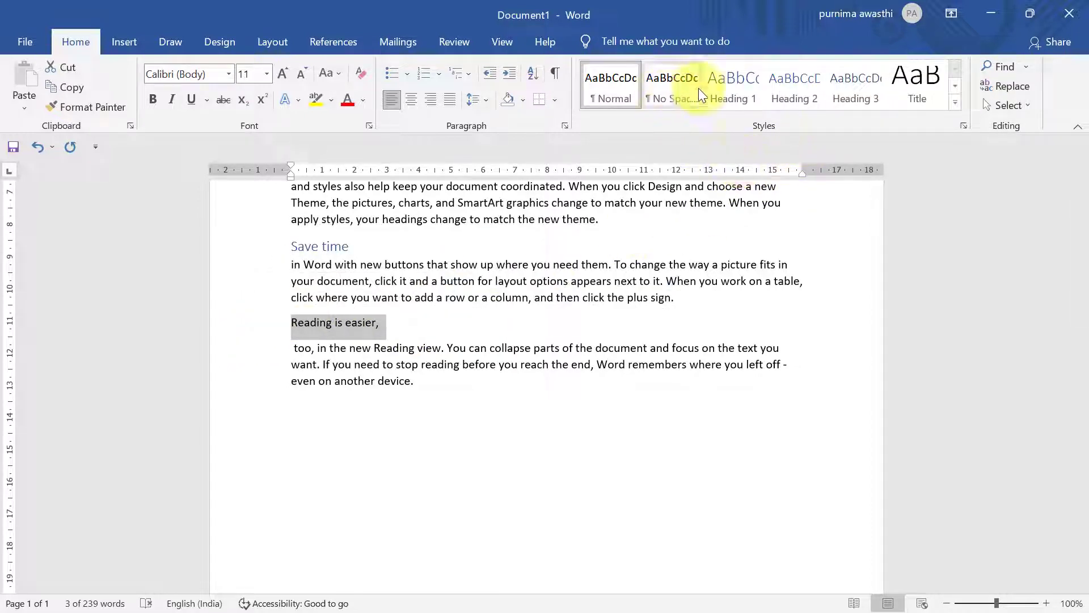
pyautogui.click(727, 81)
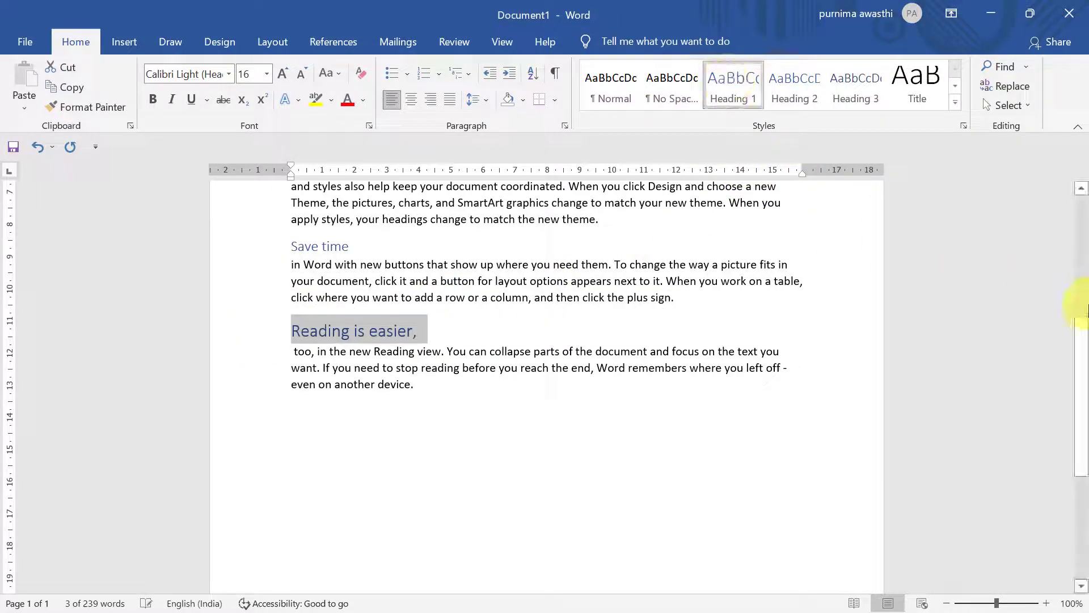
pyautogui.moveTo(1084, 330); pyautogui.dragTo(1084, 207)
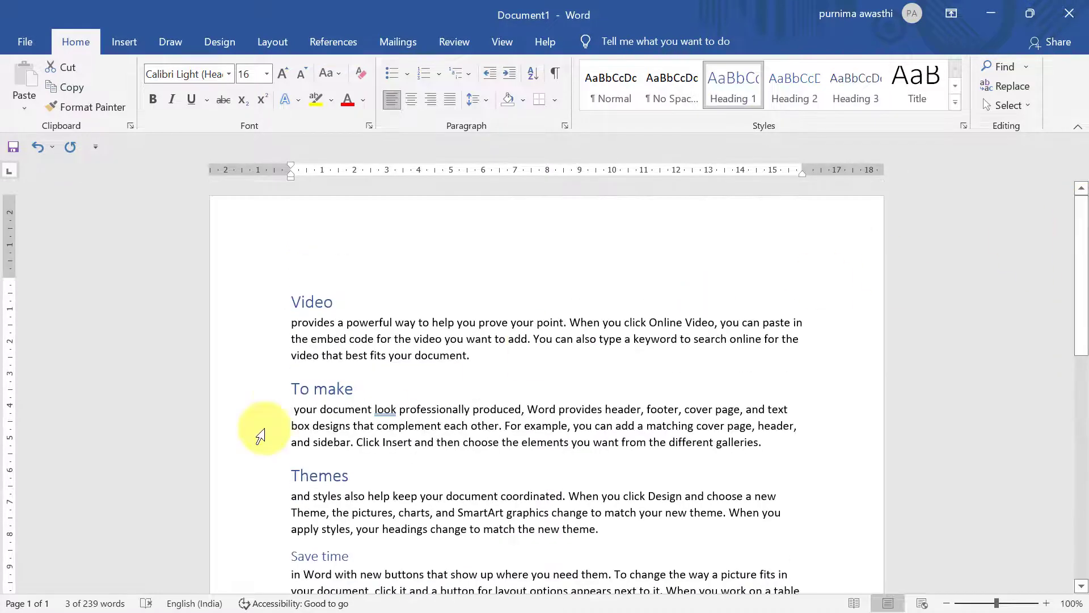
pyautogui.moveTo(289, 323); pyautogui.dragTo(477, 355)
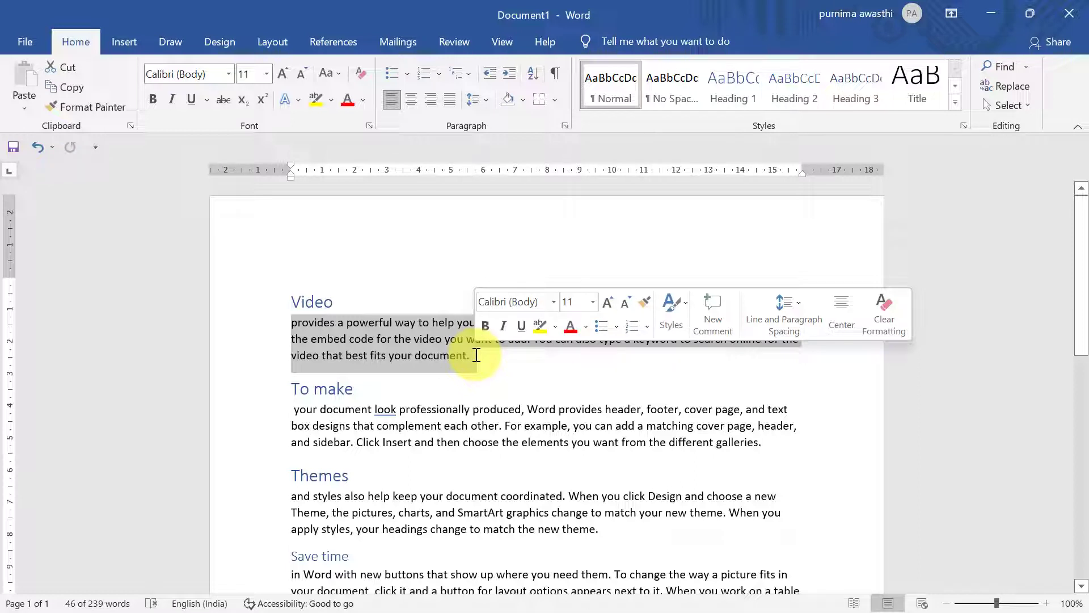
# Apply List Paragraph style to the Video, To make and Themes body paragraphs
pyautogui.click(957, 103)
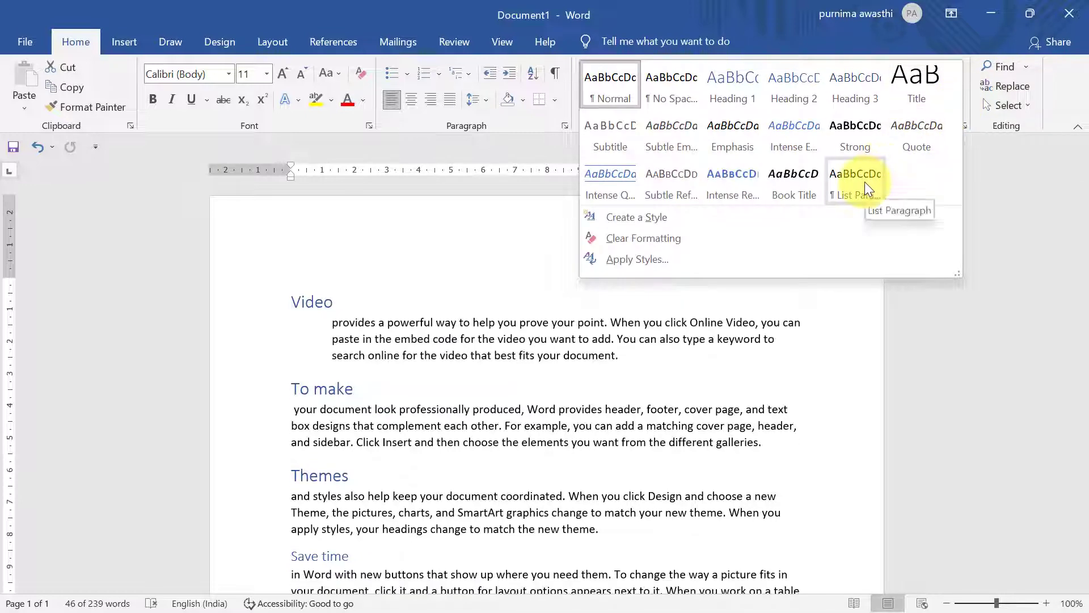
pyautogui.click(865, 182)
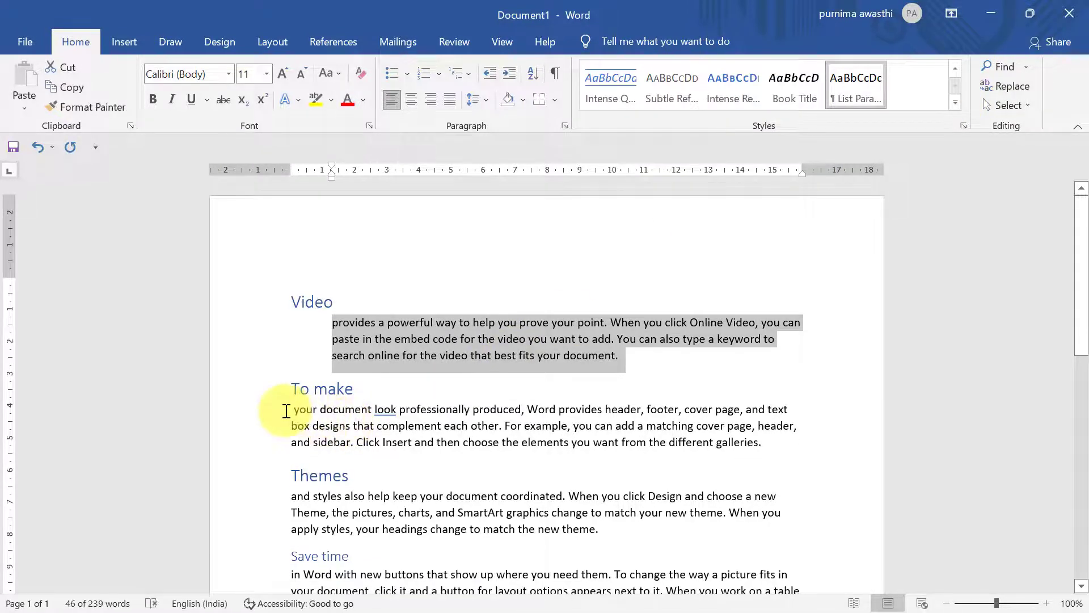
pyautogui.moveTo(291, 412)
pyautogui.mouseDown()
pyautogui.moveTo(752, 432)
pyautogui.moveTo(762, 445)
pyautogui.mouseUp()
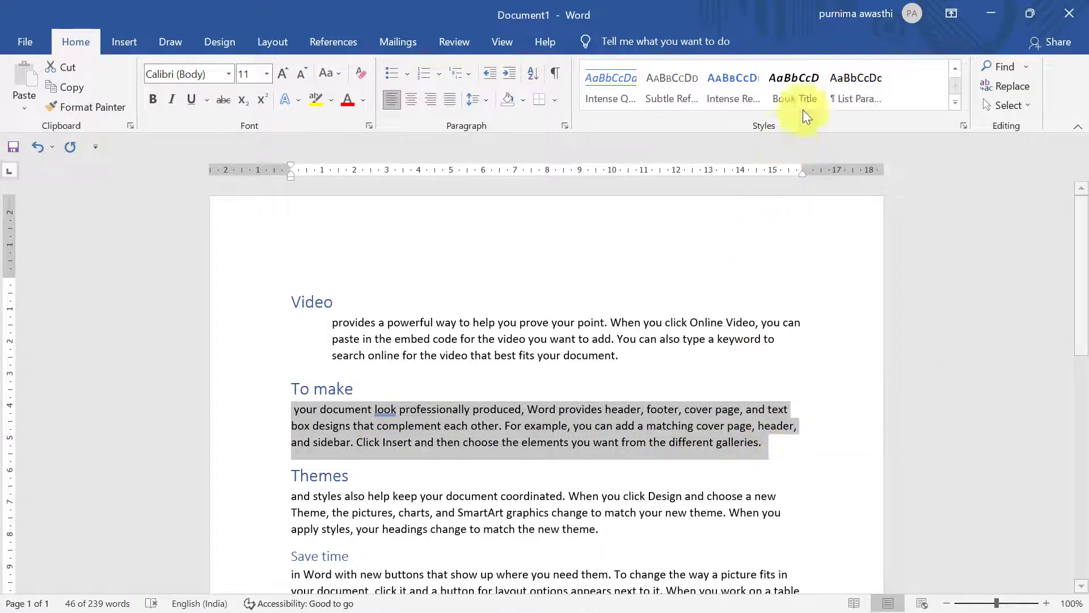
pyautogui.click(831, 84)
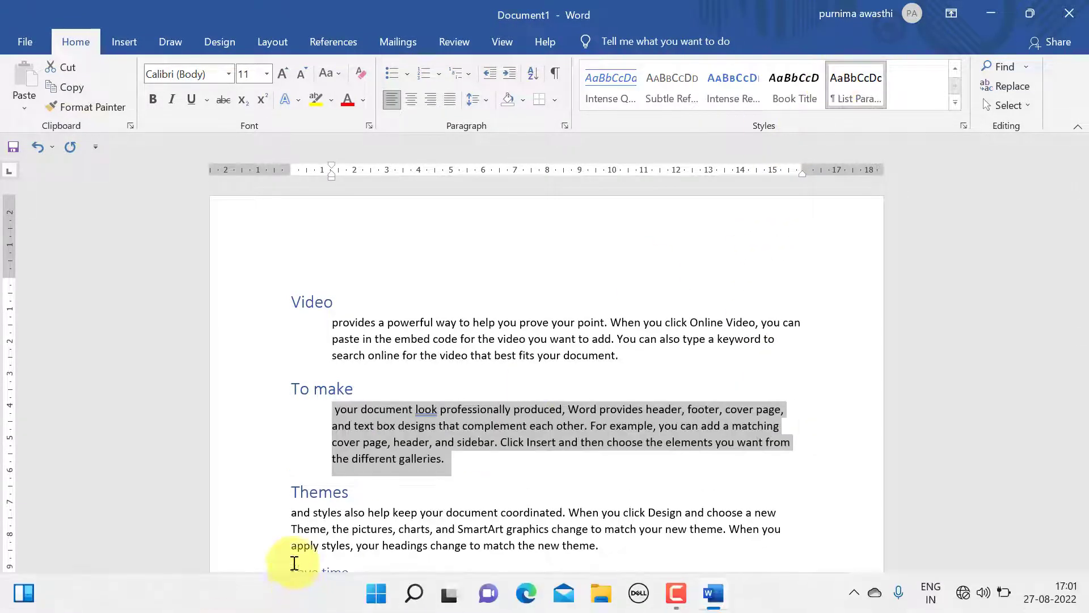
pyautogui.tripleClick(369, 531)
pyautogui.moveTo(1083, 272)
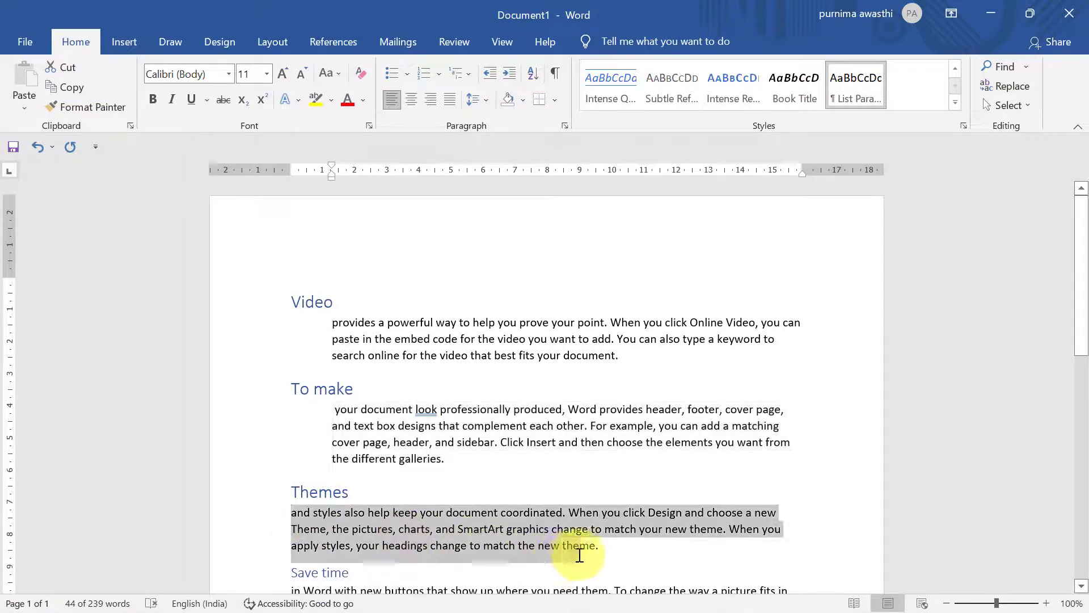
pyautogui.click(831, 105)
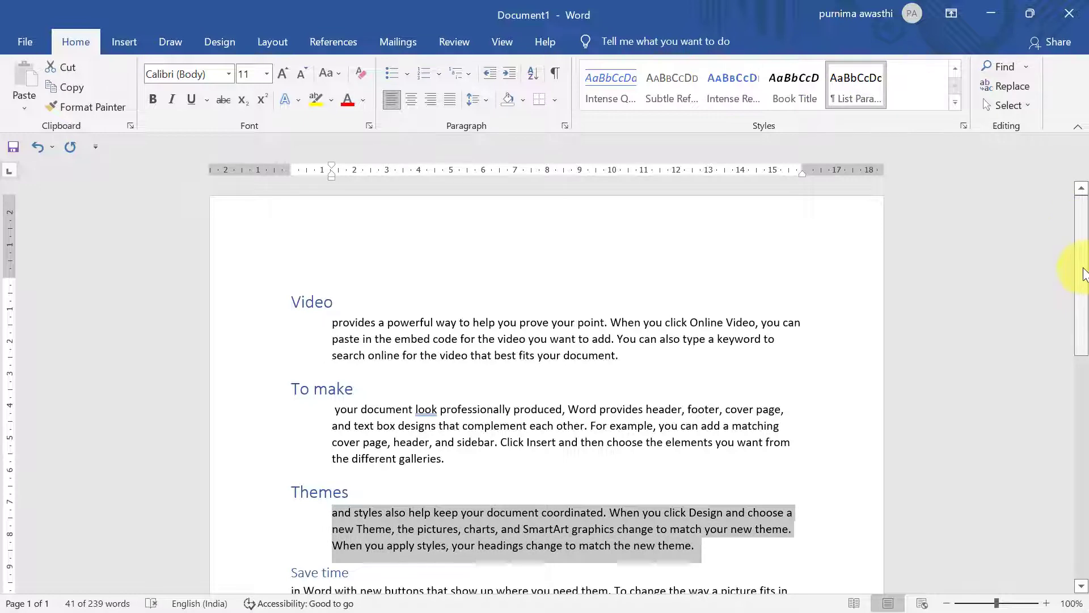
# Apply List Paragraph style to the Save time and Reading is easier body paragraphs
pyautogui.scroll(-5, 1084, 272)
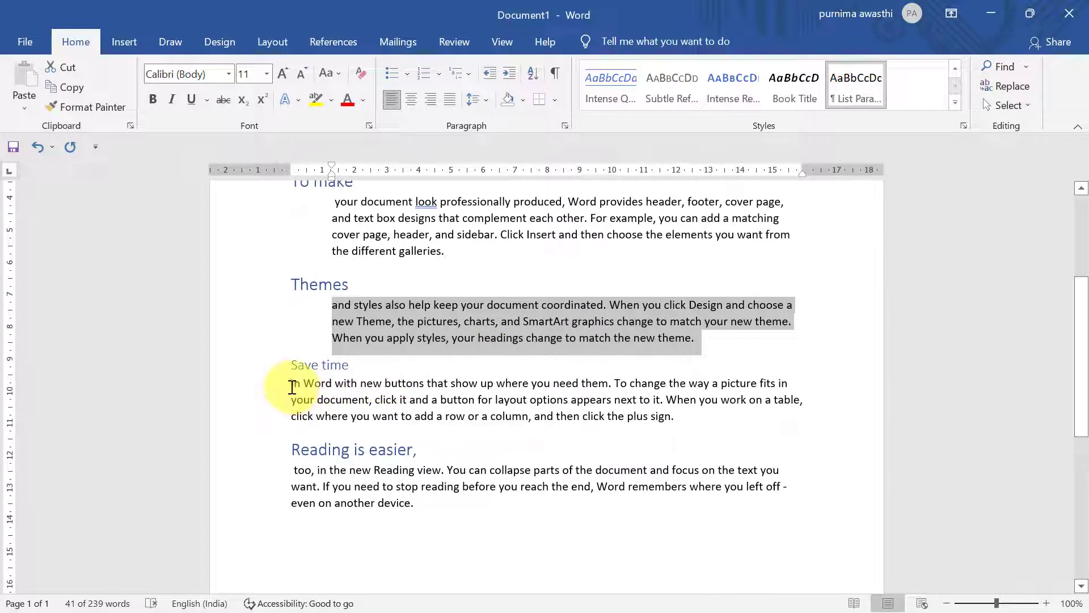
pyautogui.moveTo(292, 387); pyautogui.dragTo(666, 414)
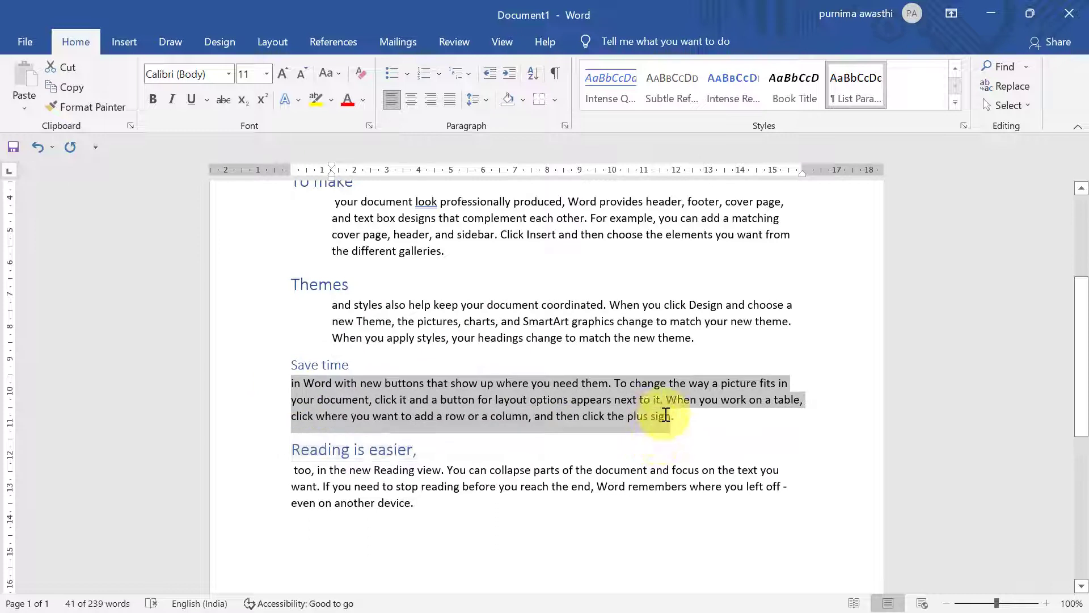
pyautogui.click(842, 83)
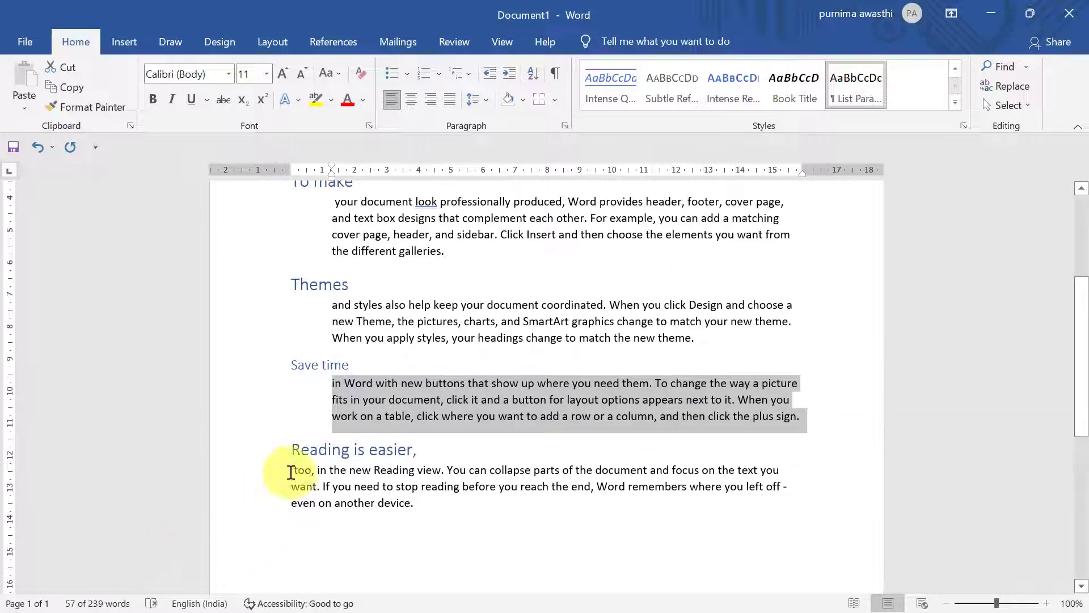
pyautogui.moveTo(291, 472); pyautogui.dragTo(452, 510)
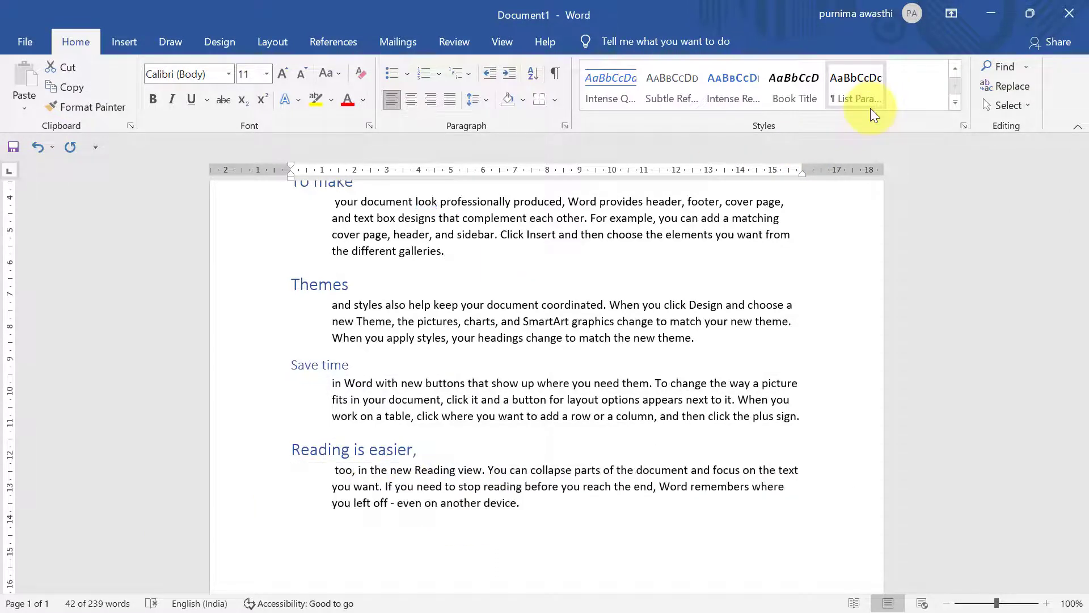
pyautogui.click(866, 90)
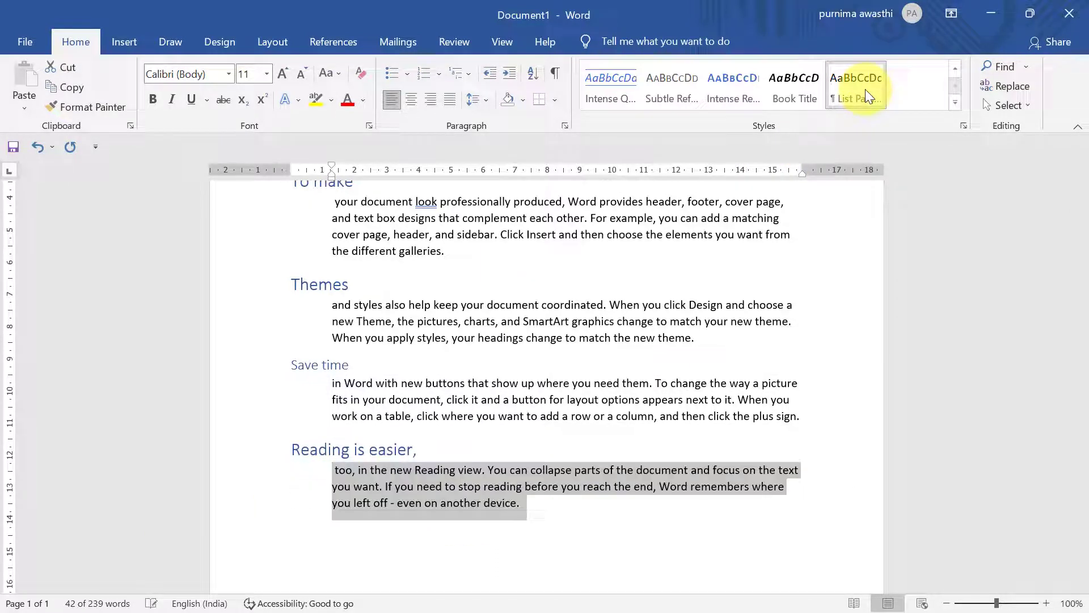
pyautogui.click(677, 413)
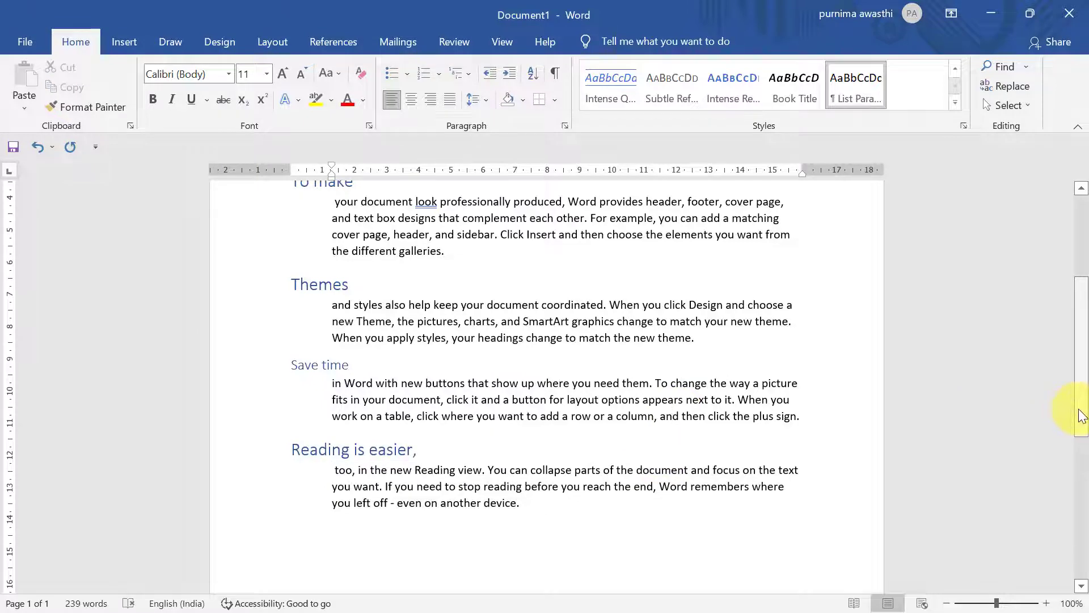
pyautogui.moveTo(1080, 416); pyautogui.dragTo(1072, 334)
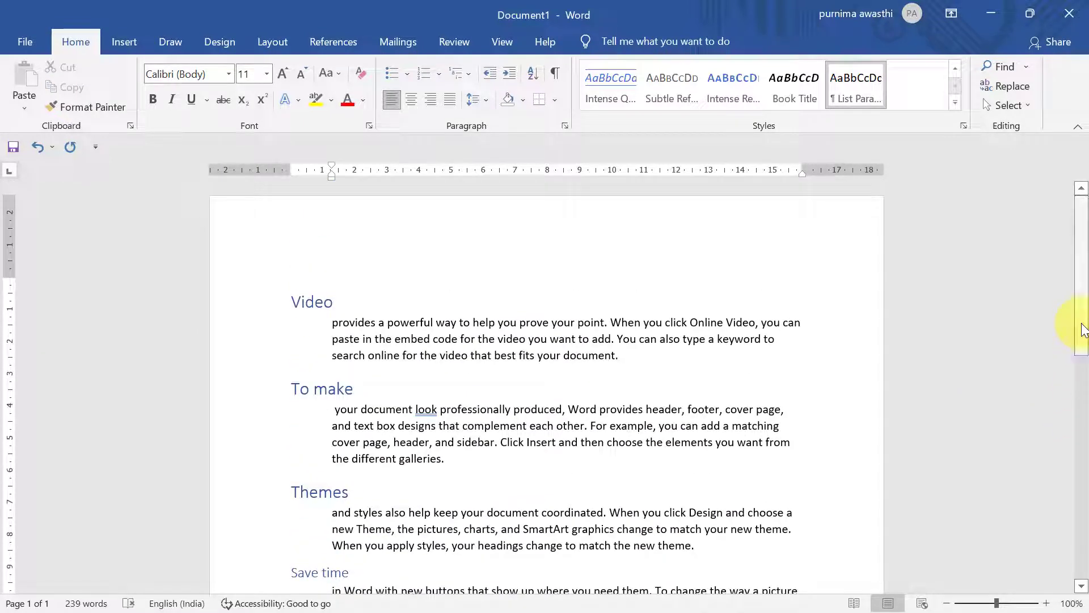
# Apply the Droplet theme from the Design tab's Themes gallery
pyautogui.click(205, 47)
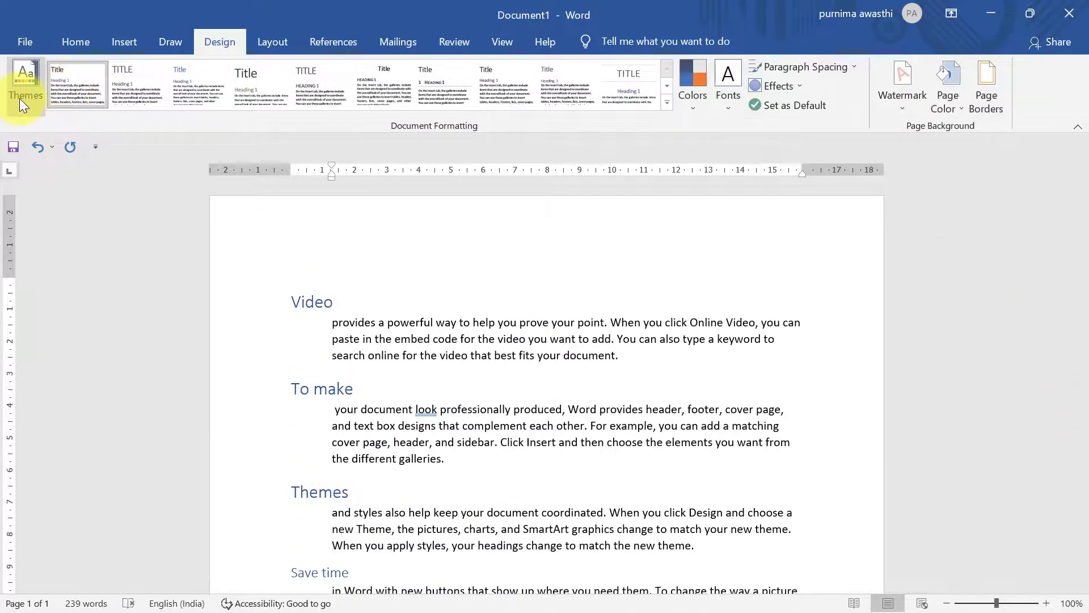
pyautogui.click(19, 98)
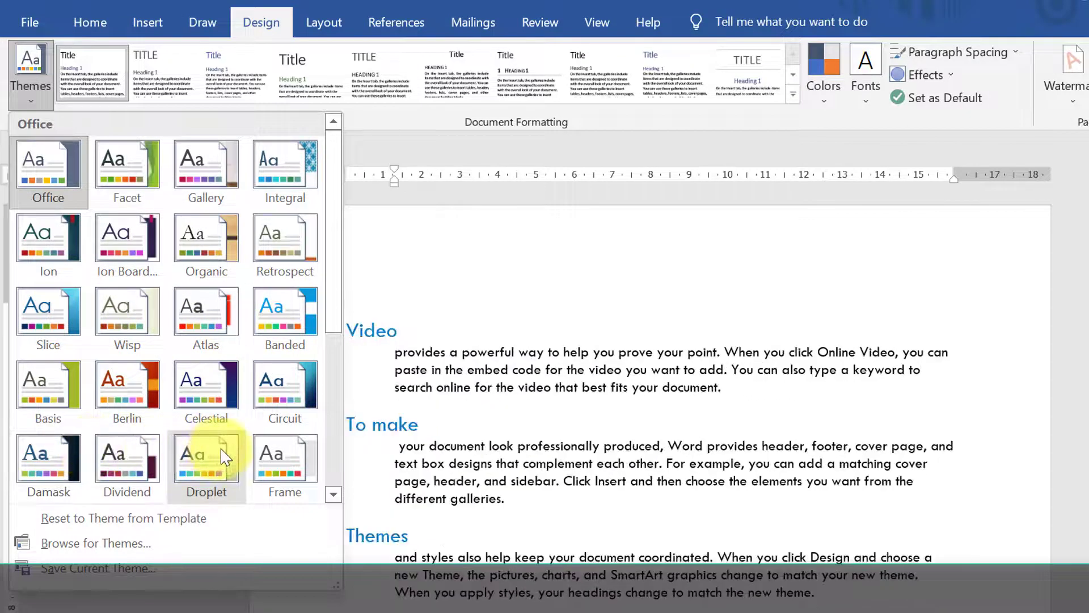
pyautogui.click(223, 454)
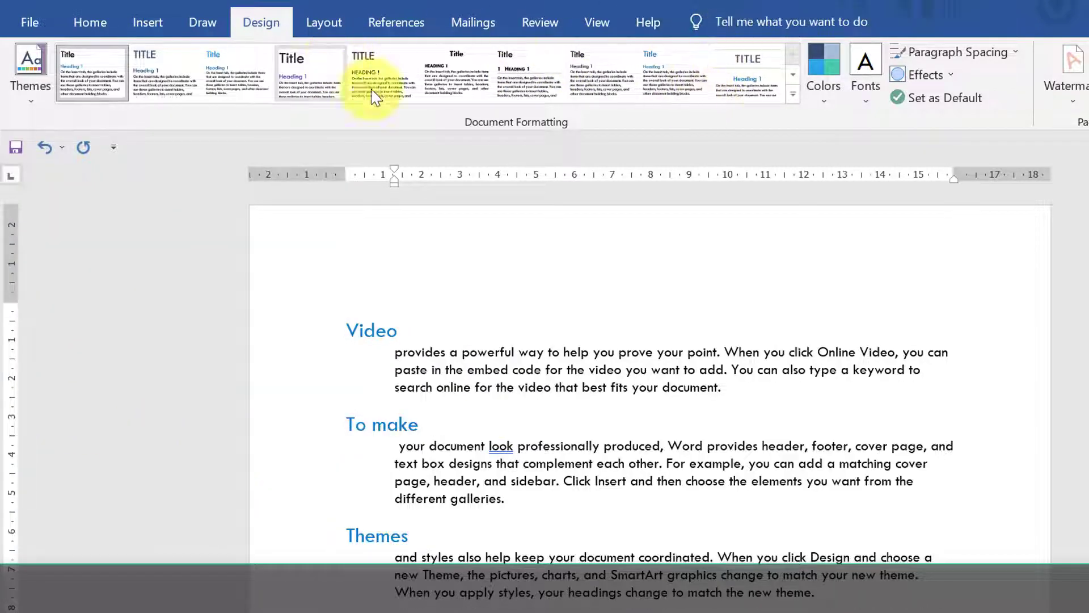
# Apply the Shaded style set so headings become white capitals on blue bars
pyautogui.click(794, 96)
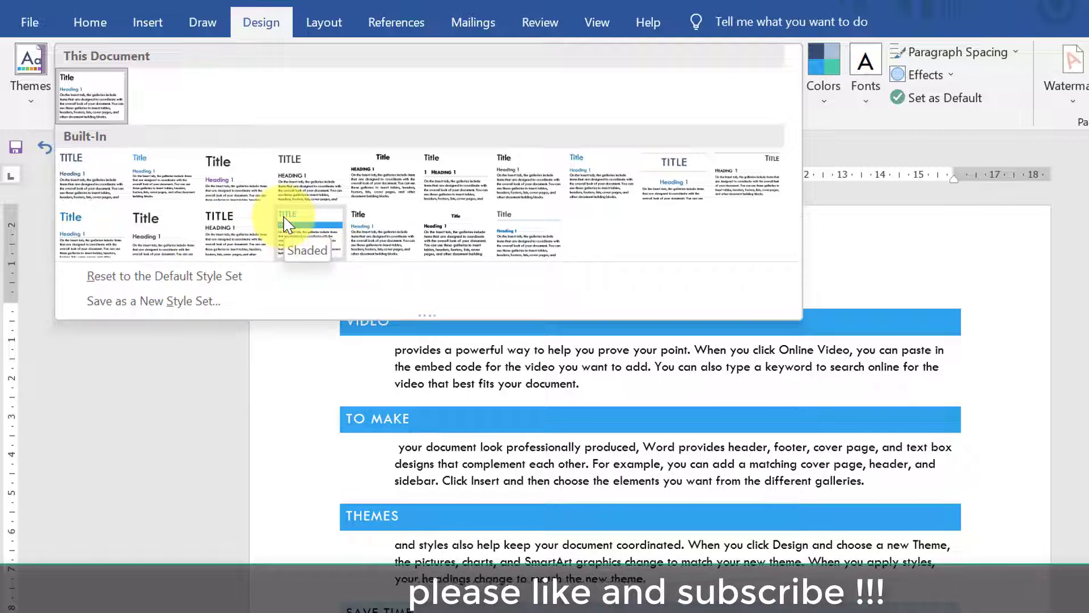
pyautogui.click(284, 223)
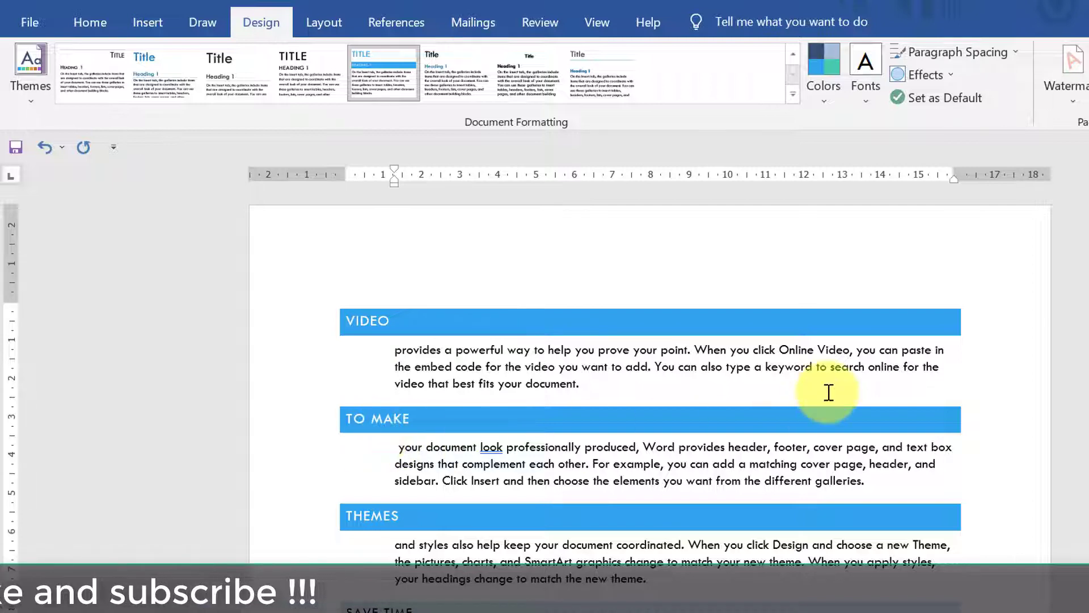
pyautogui.scroll(-2, 829, 392)
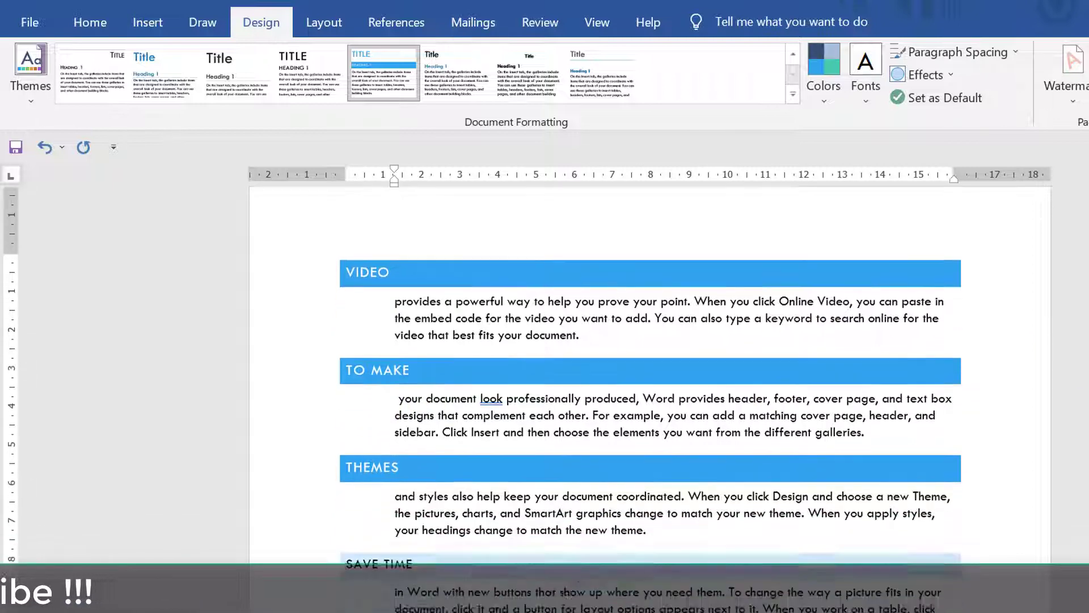
pyautogui.scroll(-4, 829, 397)
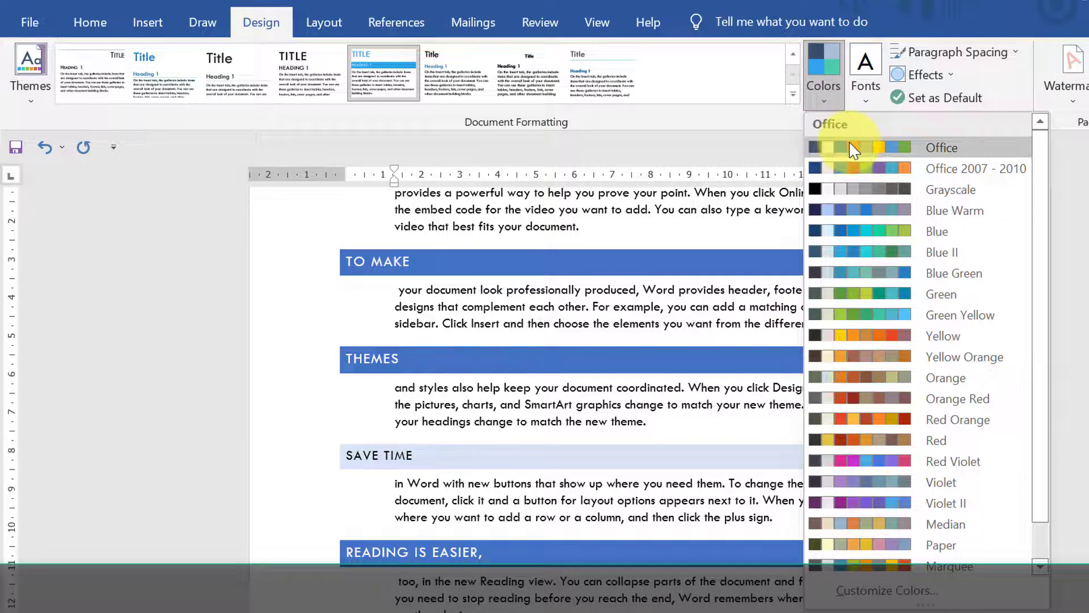
# Try the Office 2007 - 2010 colours, then settle on the Yellow colour scheme
pyautogui.click(855, 169)
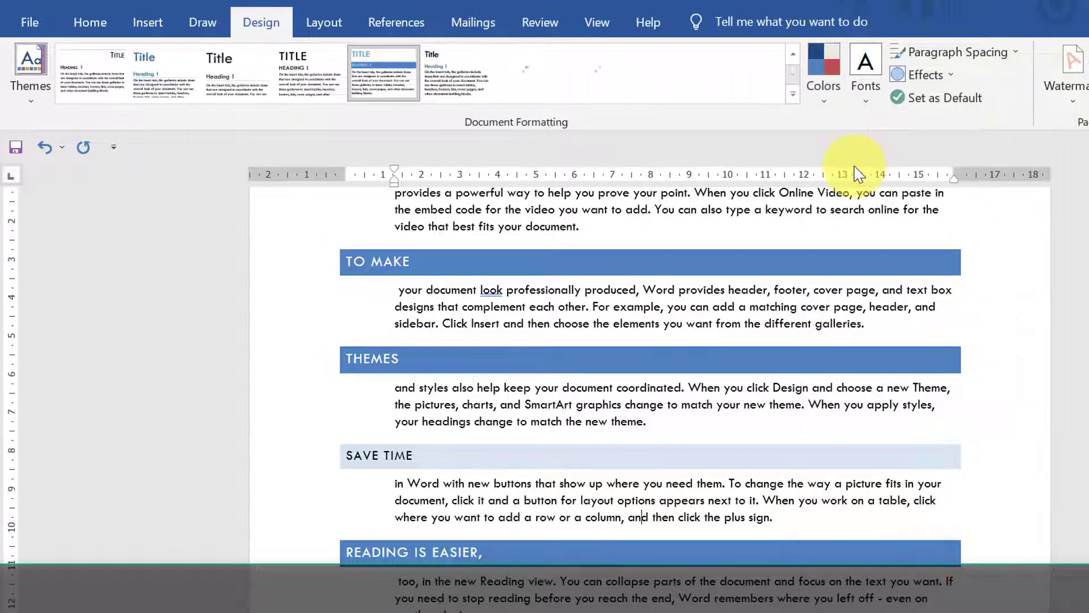
pyautogui.click(826, 91)
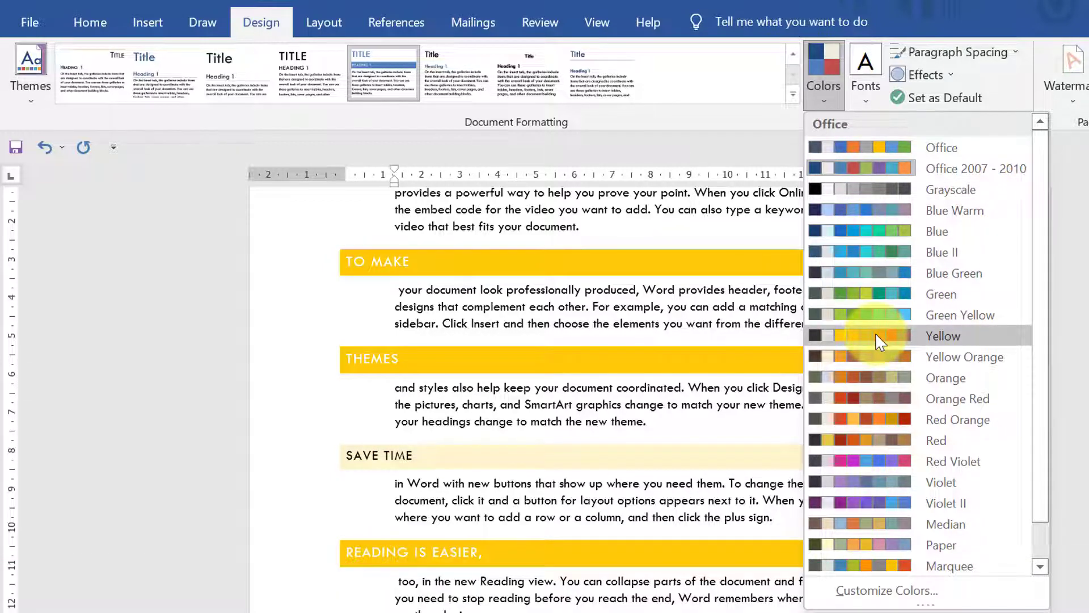
pyautogui.click(876, 335)
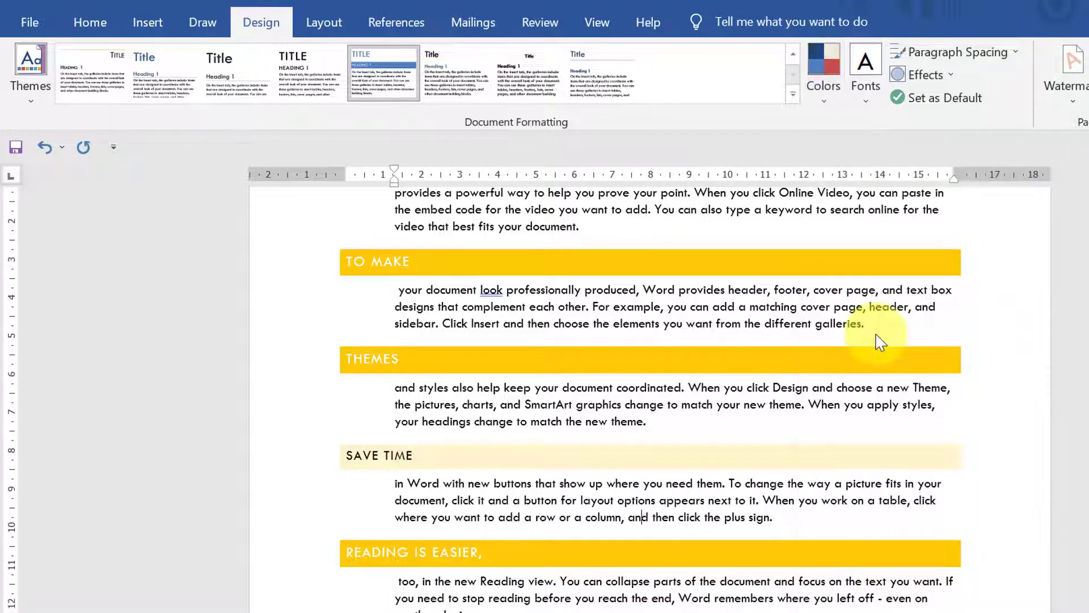
# Switch the Design tab's font scheme to Corbel
pyautogui.click(972, 336)
pyautogui.scroll(3, 650, 397)
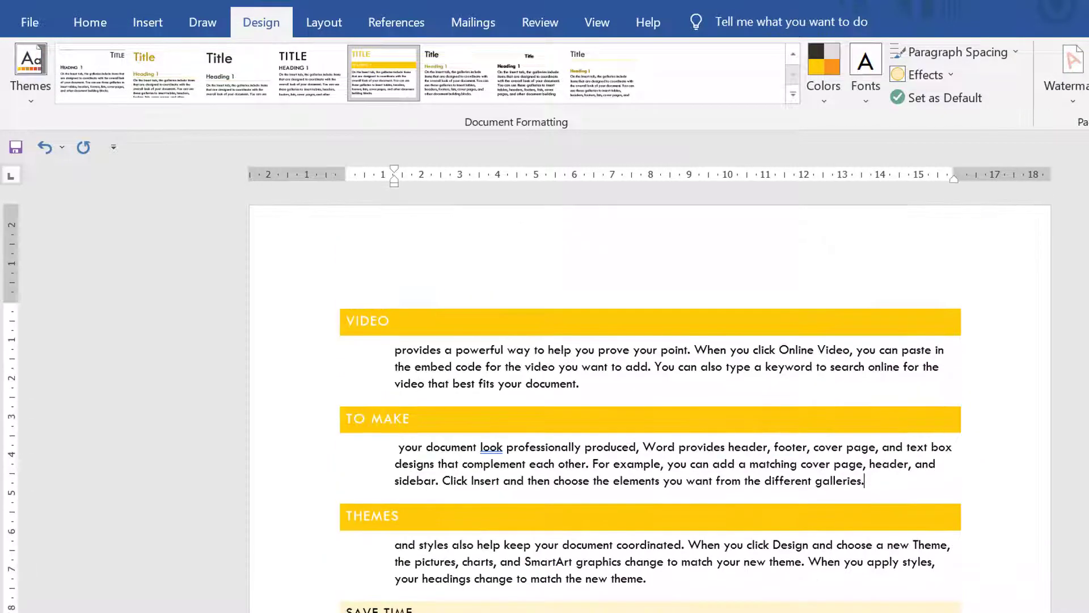
pyautogui.scroll(-3, 650, 397)
pyautogui.scroll(-3, 650, 397)
pyautogui.scroll(6, 650, 398)
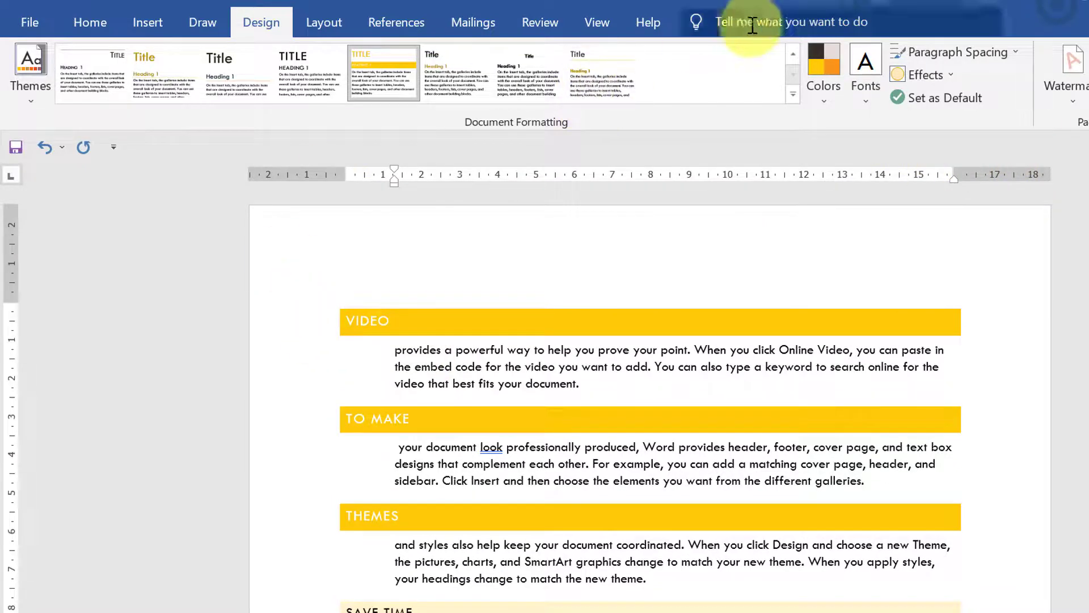
pyautogui.click(861, 91)
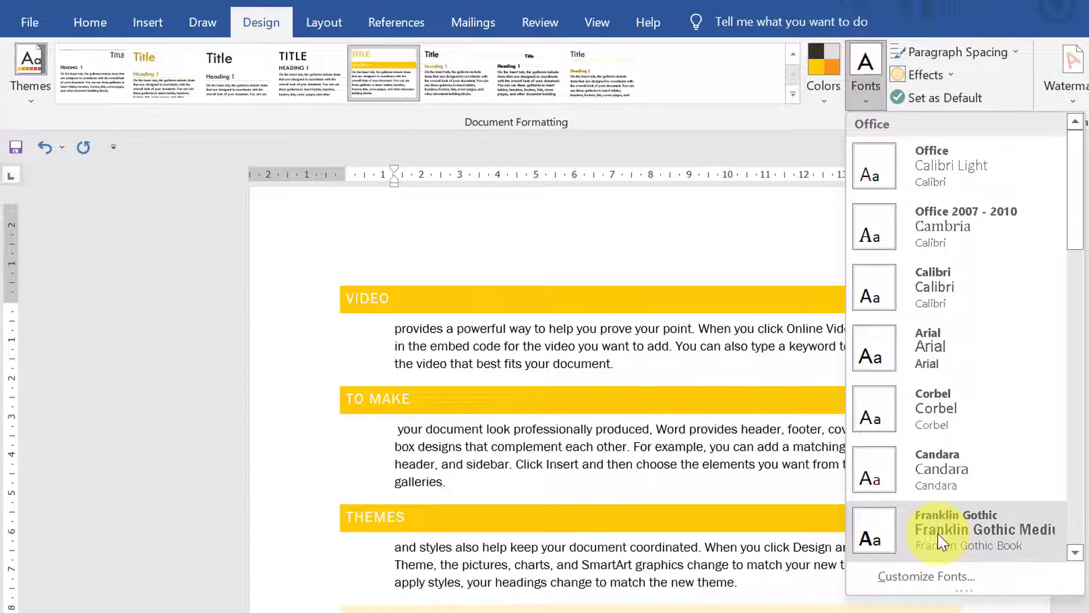
pyautogui.click(926, 404)
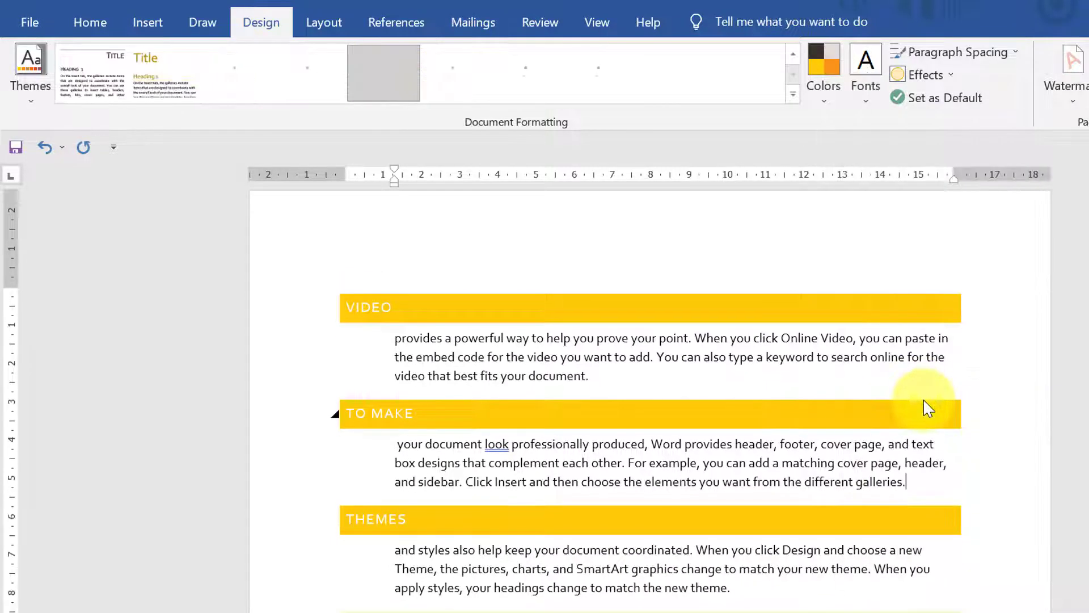
pyautogui.click(987, 55)
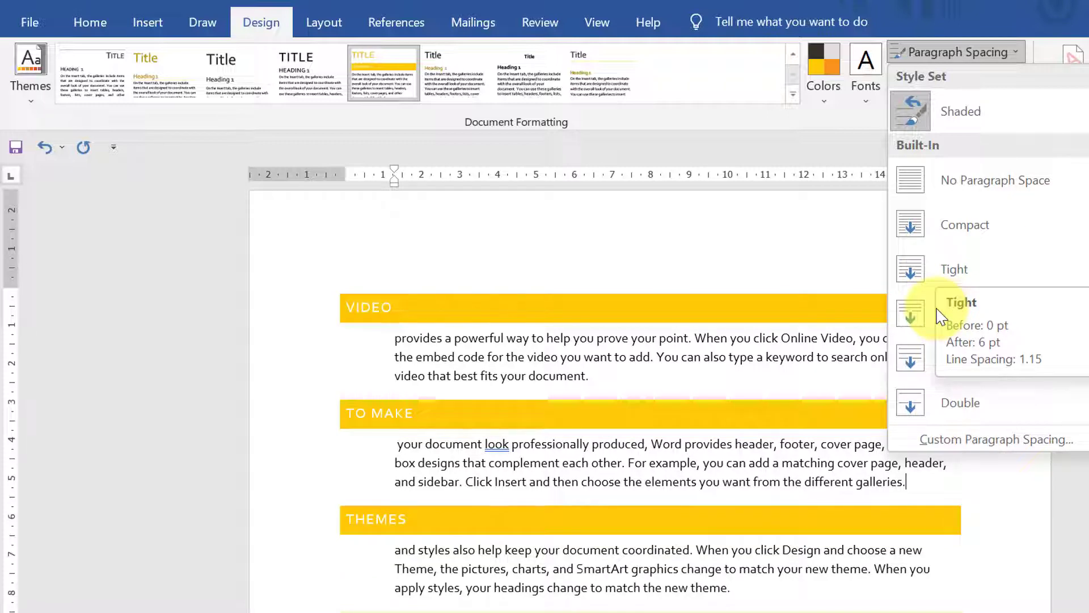
# Apply Open paragraph spacing to the document and show the theme effects gallery
pyautogui.press('Escape')
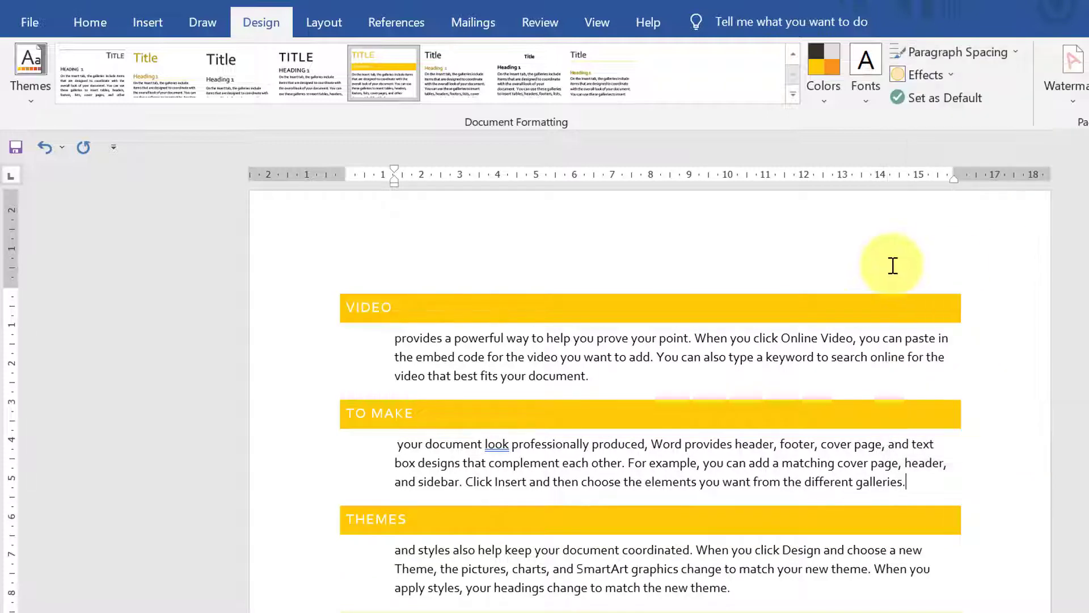
pyautogui.click(958, 52)
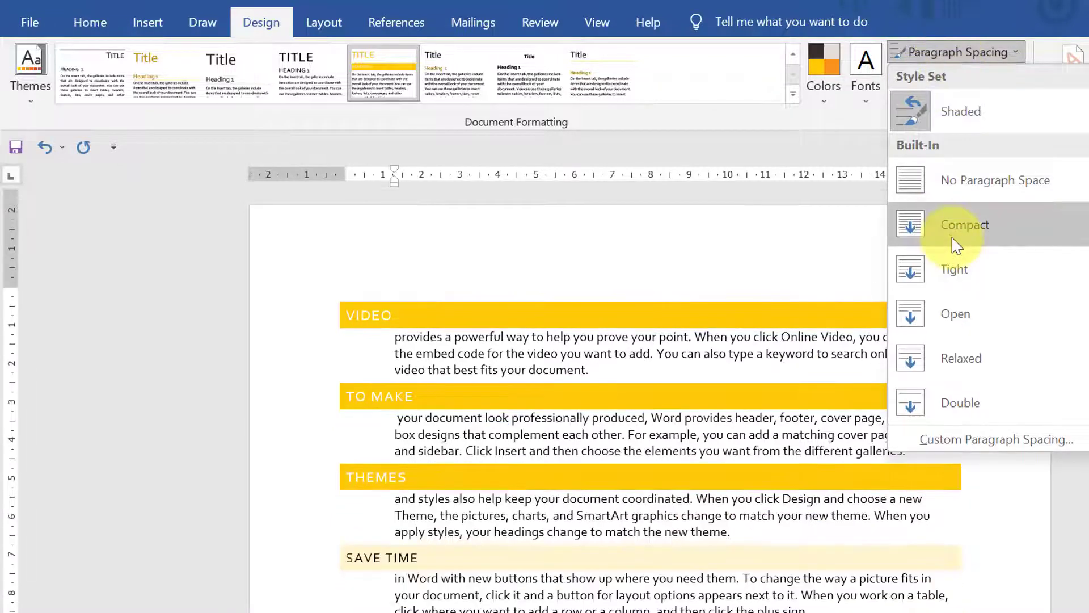
pyautogui.click(956, 268)
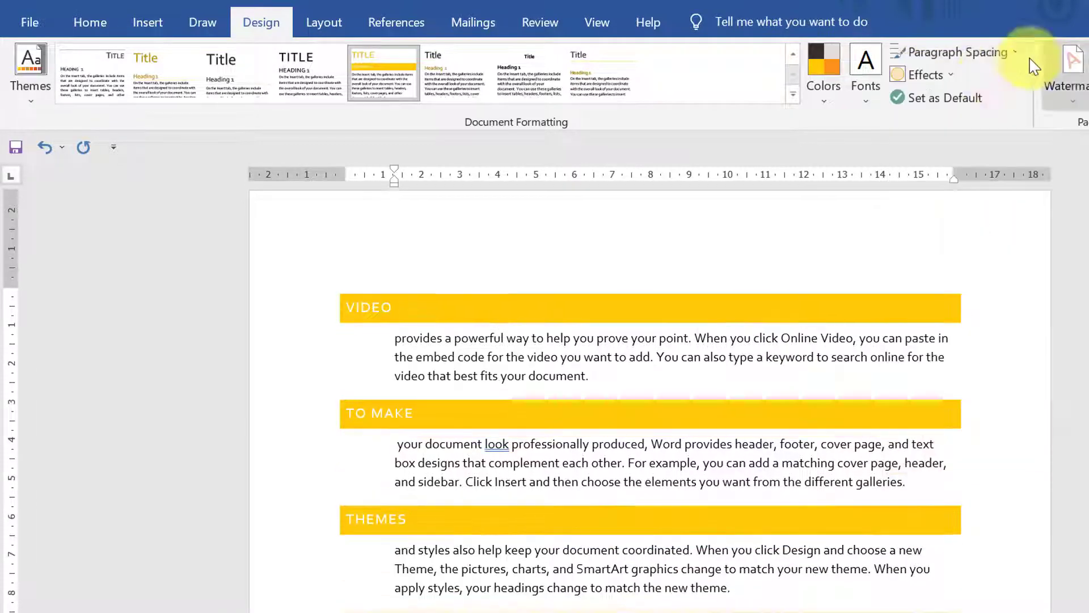
pyautogui.click(986, 54)
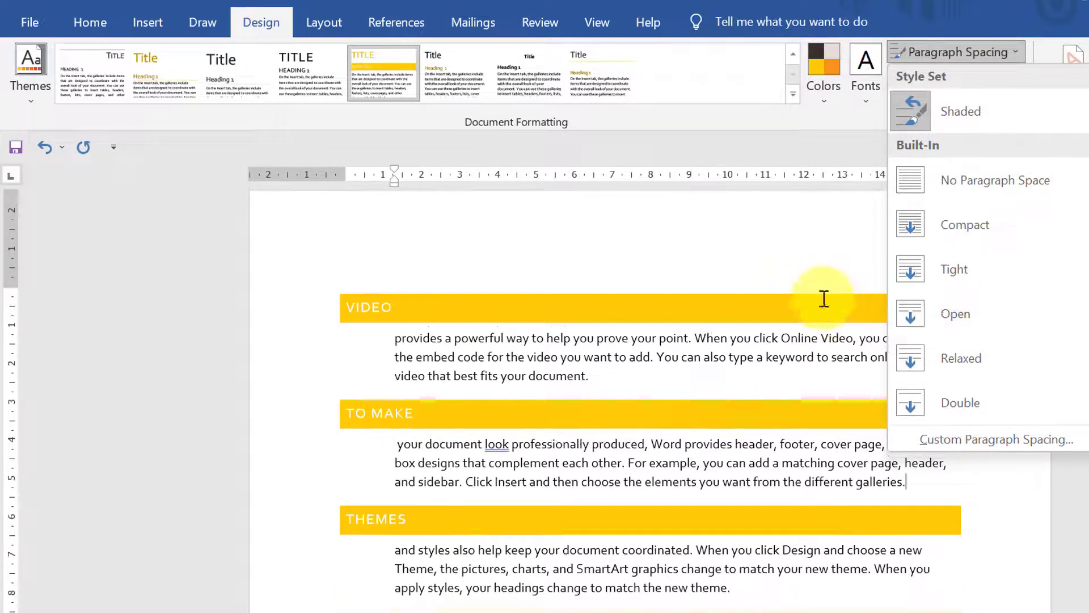
pyautogui.click(1007, 307)
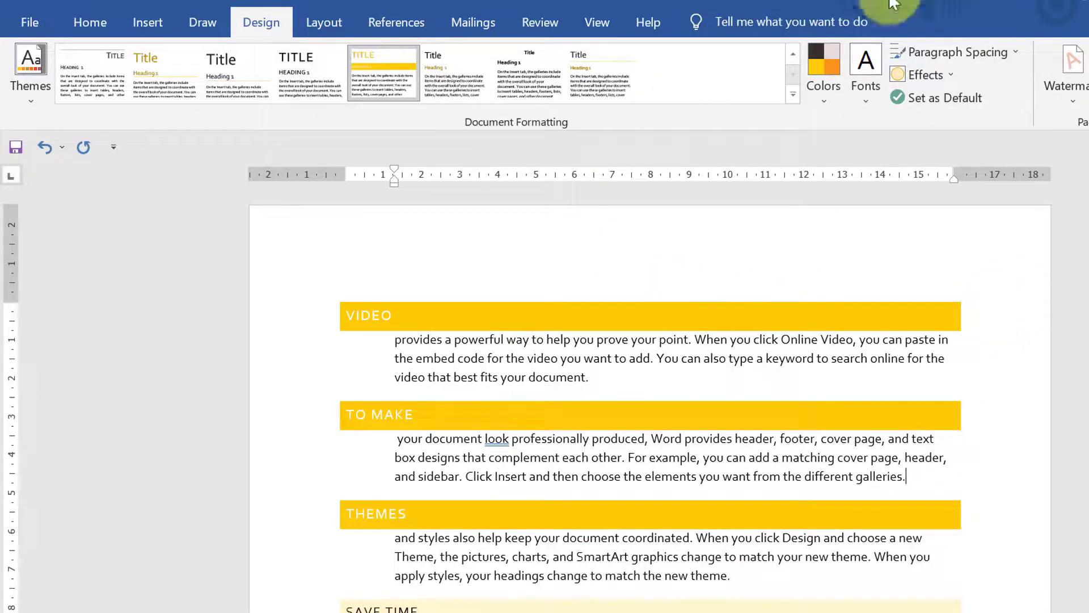
pyautogui.click(952, 82)
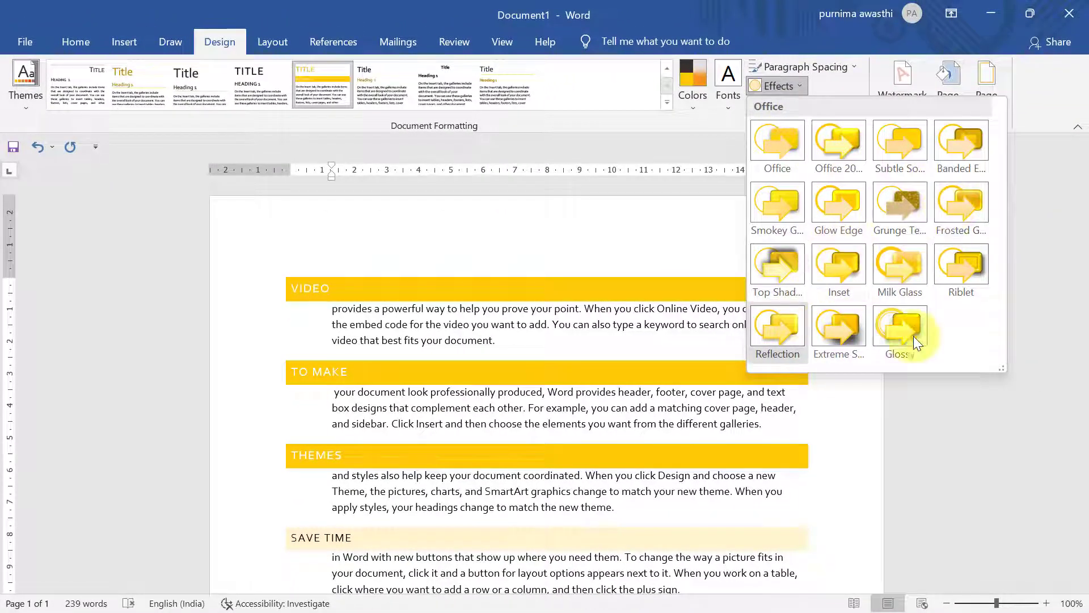
# Dismiss the theme effects gallery by clicking into the document, leaving it unchanged
pyautogui.click(647, 253)
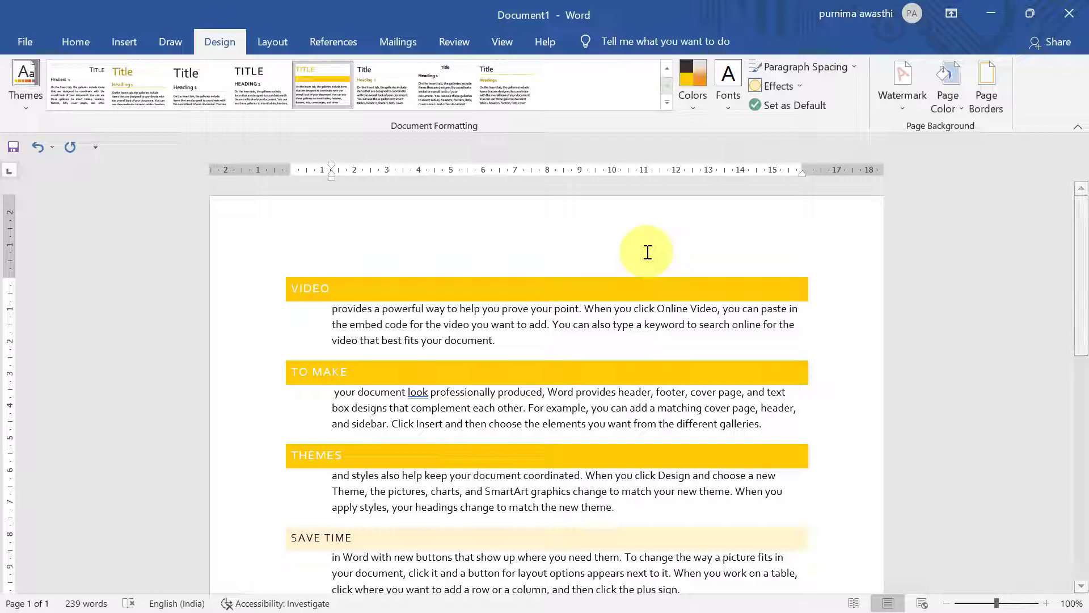
# Draw an oval circle above the VIDEO heading, nudge it right, and reopen theme effects
pyautogui.click(143, 41)
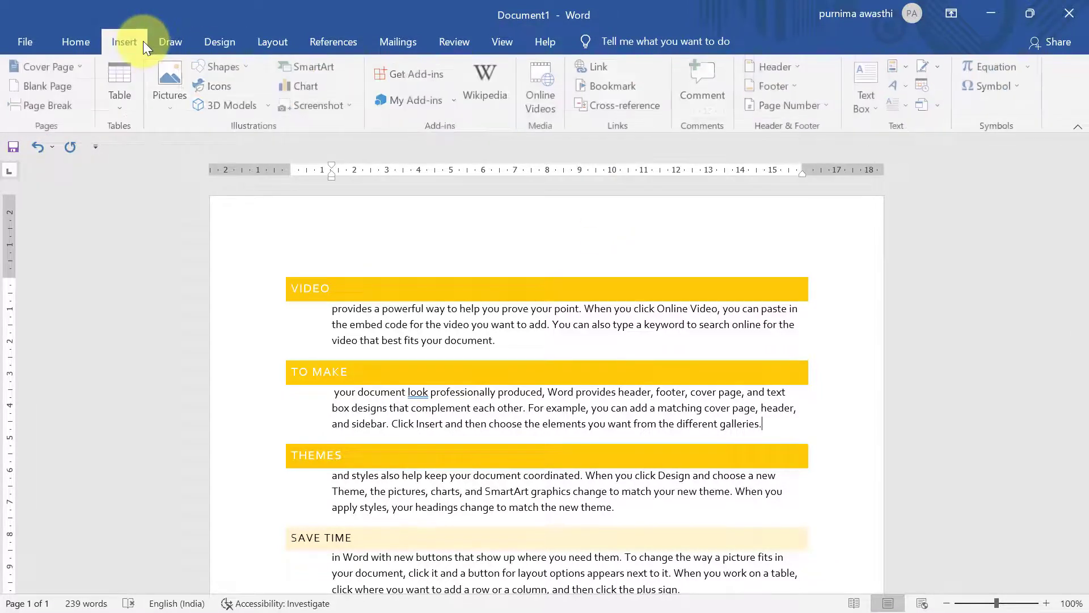
pyautogui.click(239, 73)
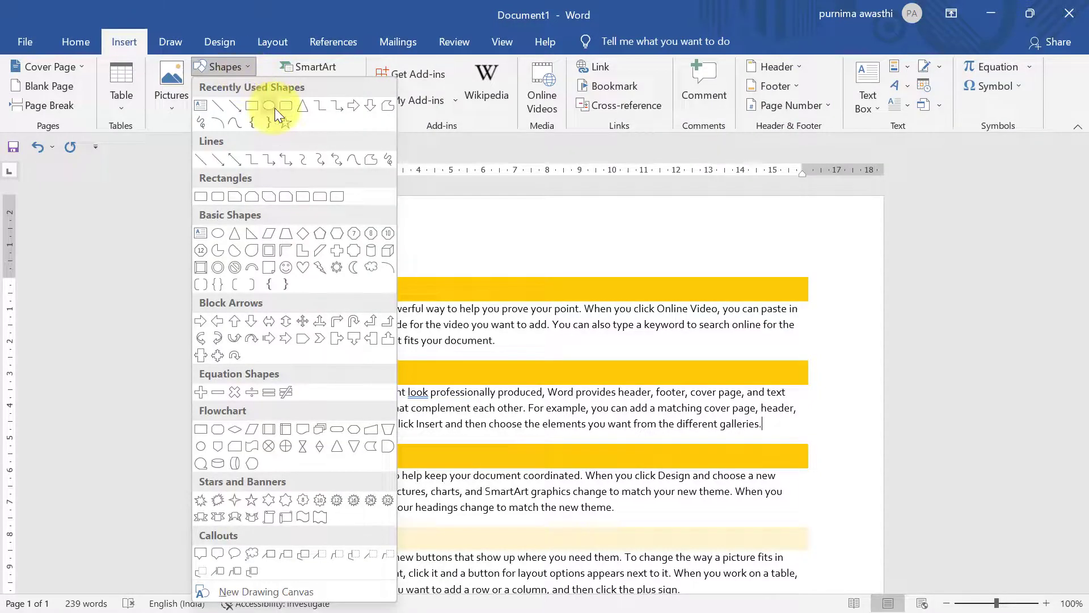
pyautogui.click(271, 108)
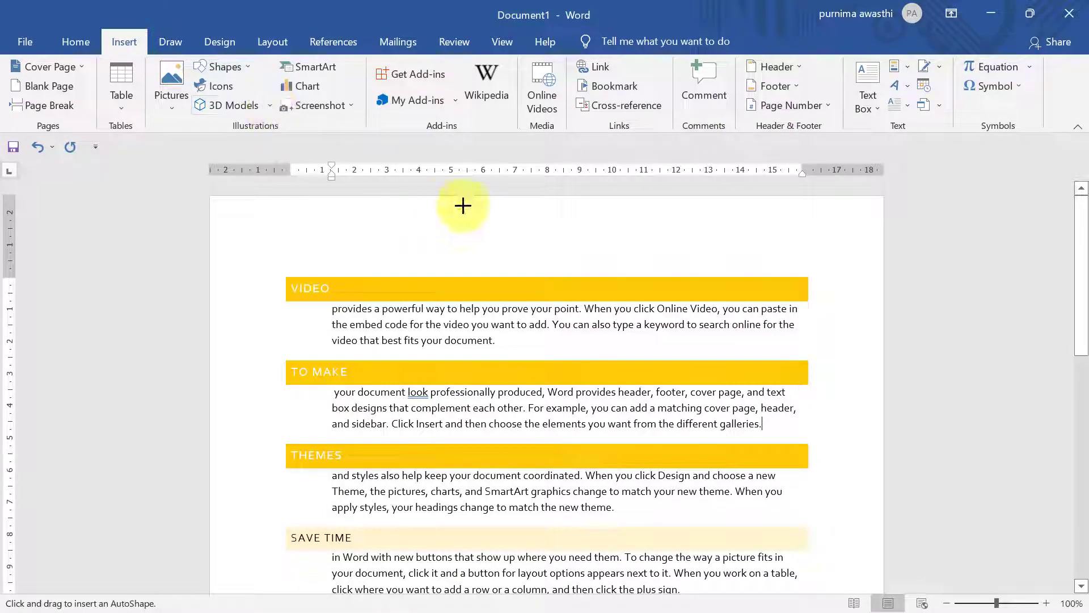
pyautogui.moveTo(463, 206); pyautogui.dragTo(564, 302)
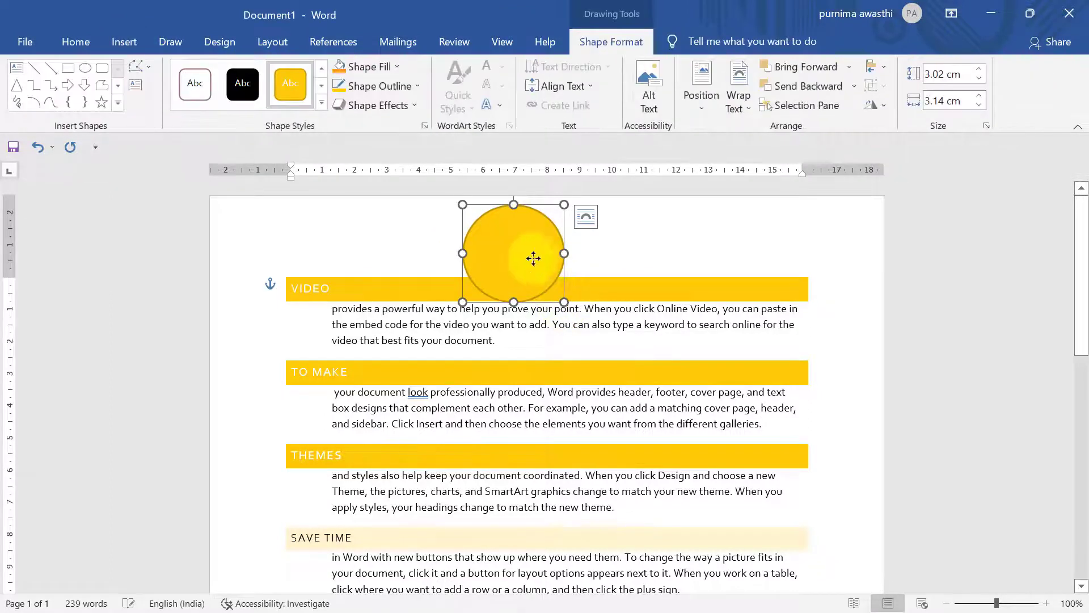
pyautogui.moveTo(530, 255); pyautogui.dragTo(571, 256)
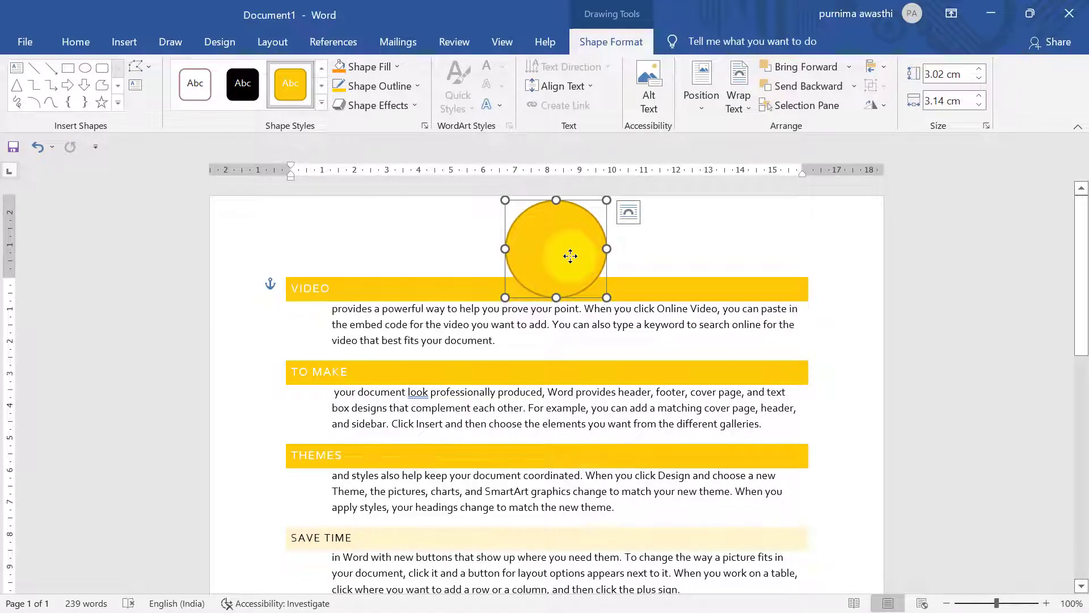
pyautogui.click(213, 45)
pyautogui.click(820, 90)
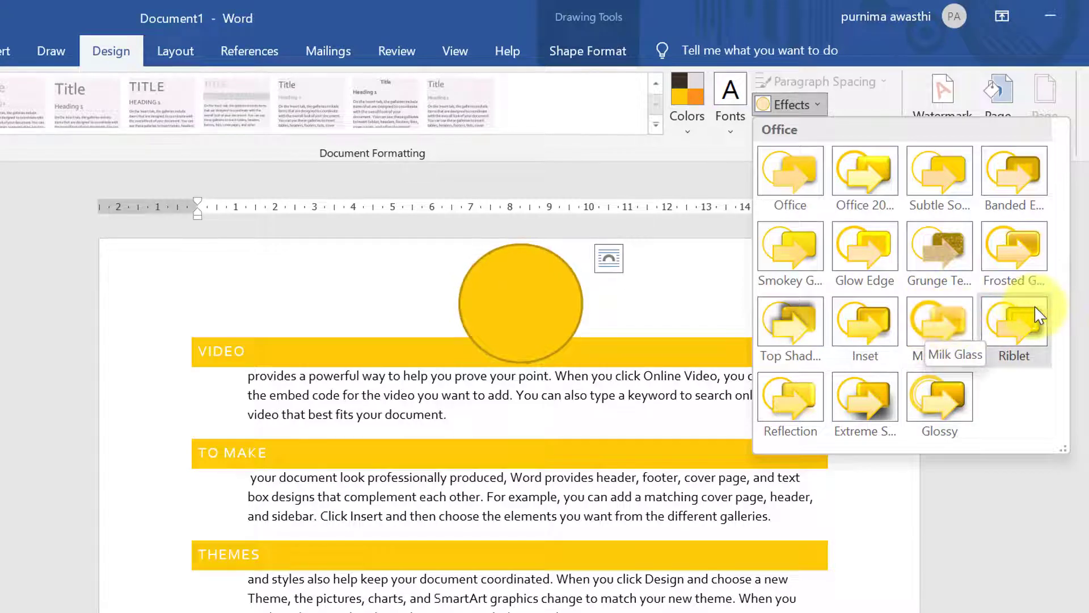
# Apply the Glossy theme effect and delete the yellow circle shape
pyautogui.click(951, 400)
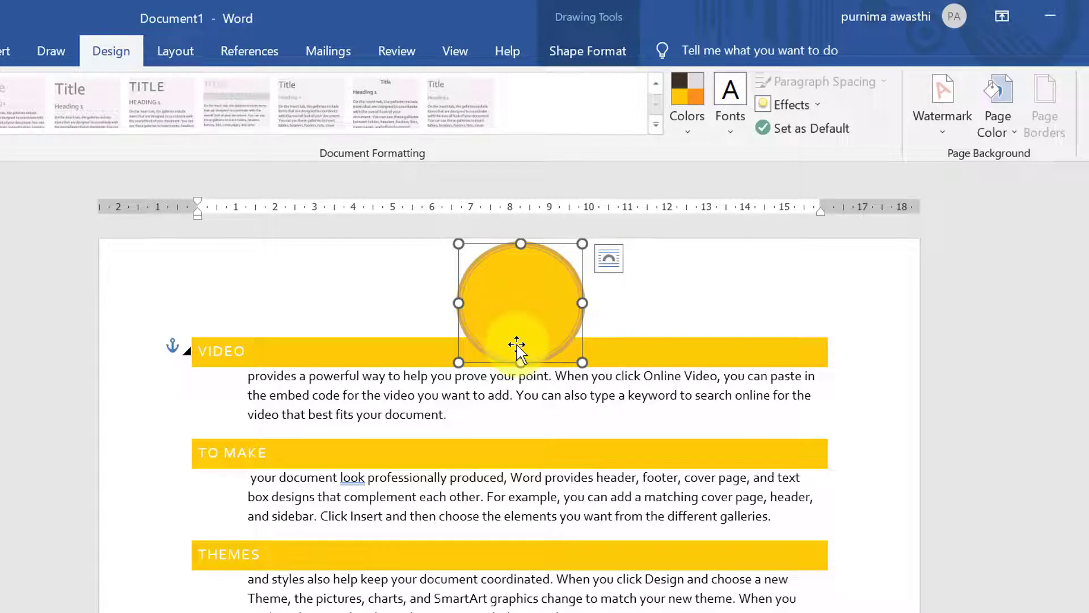
pyautogui.press('Delete')
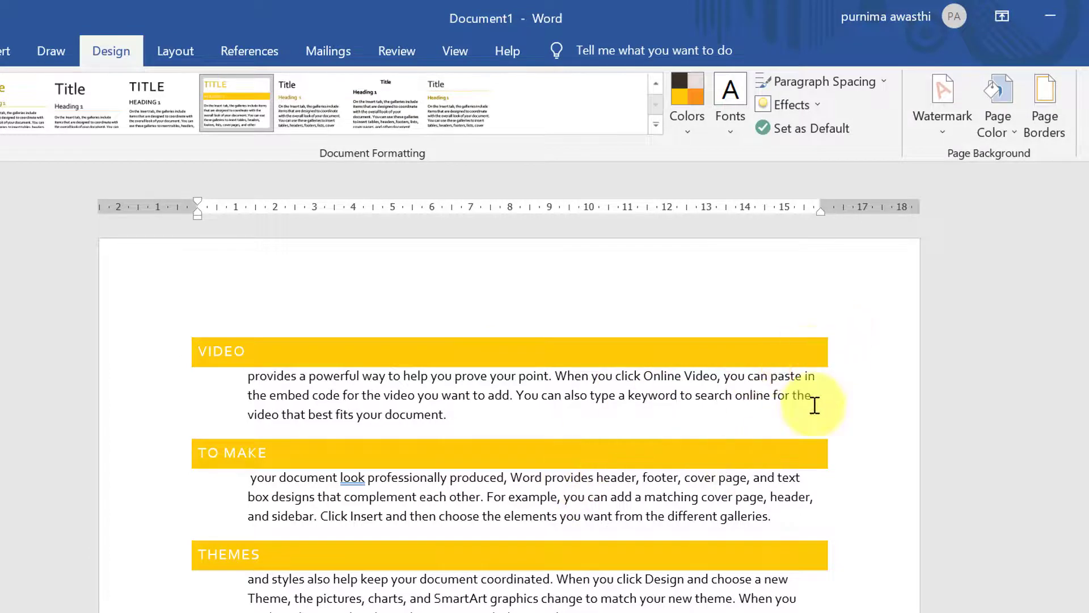
# Clear all document content and generate sample paragraphs with =rand()
pyautogui.hotkey('ctrl', 'a')
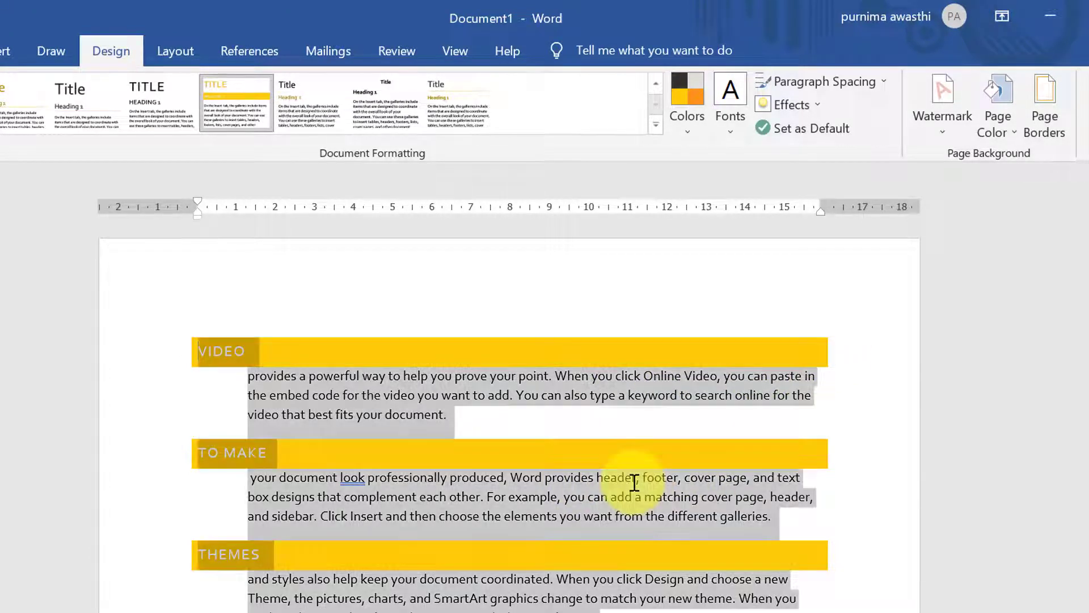
pyautogui.press('Delete')
pyautogui.write('=rand()')
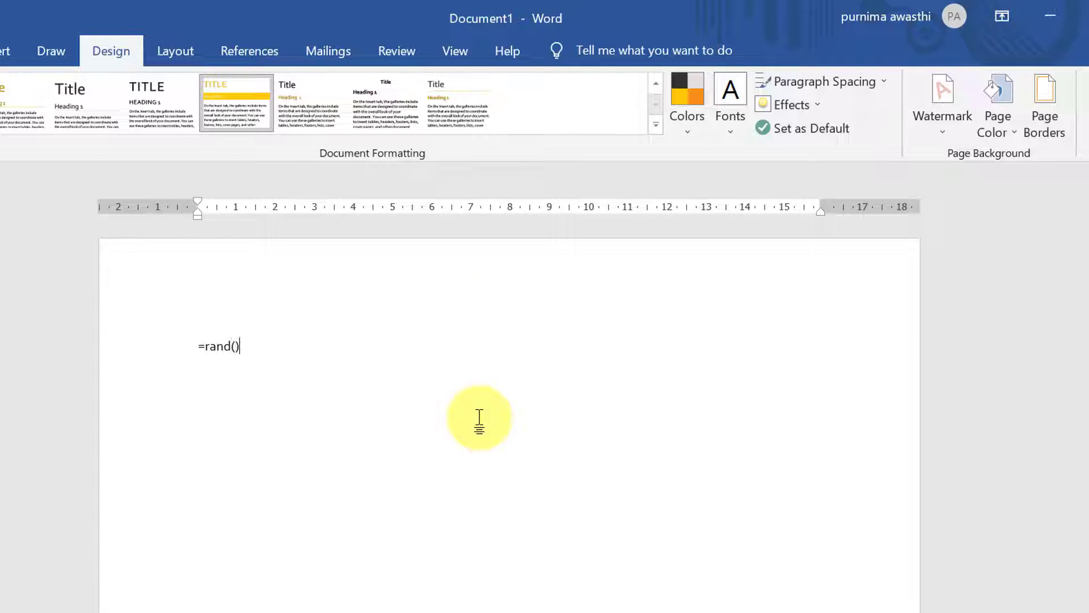
pyautogui.press('Return')
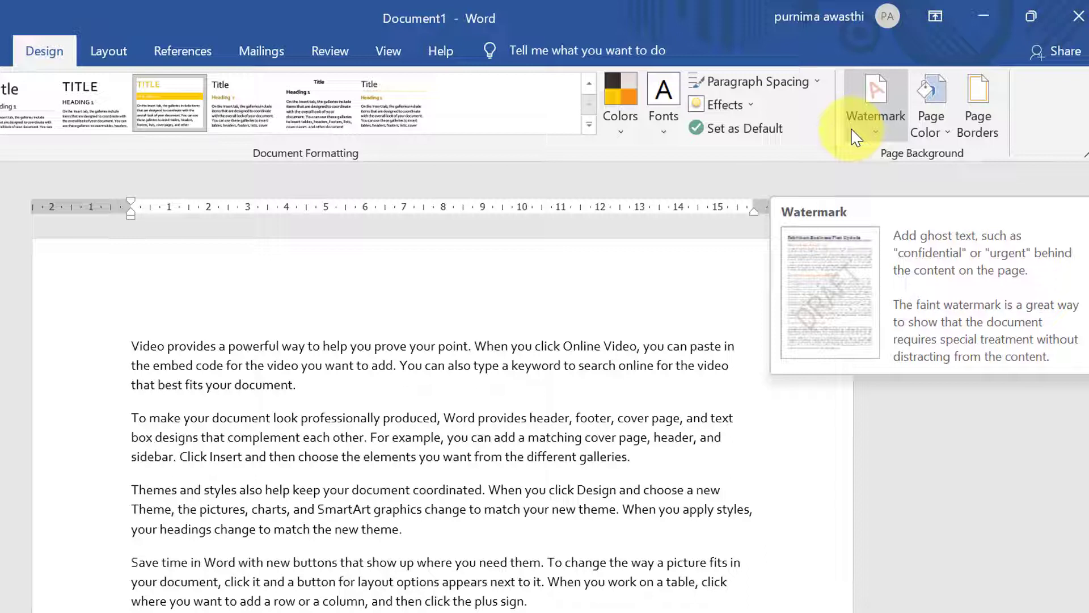
# Set up a custom text watermark reading 'insitutions' in the Corbel font
pyautogui.click(852, 130)
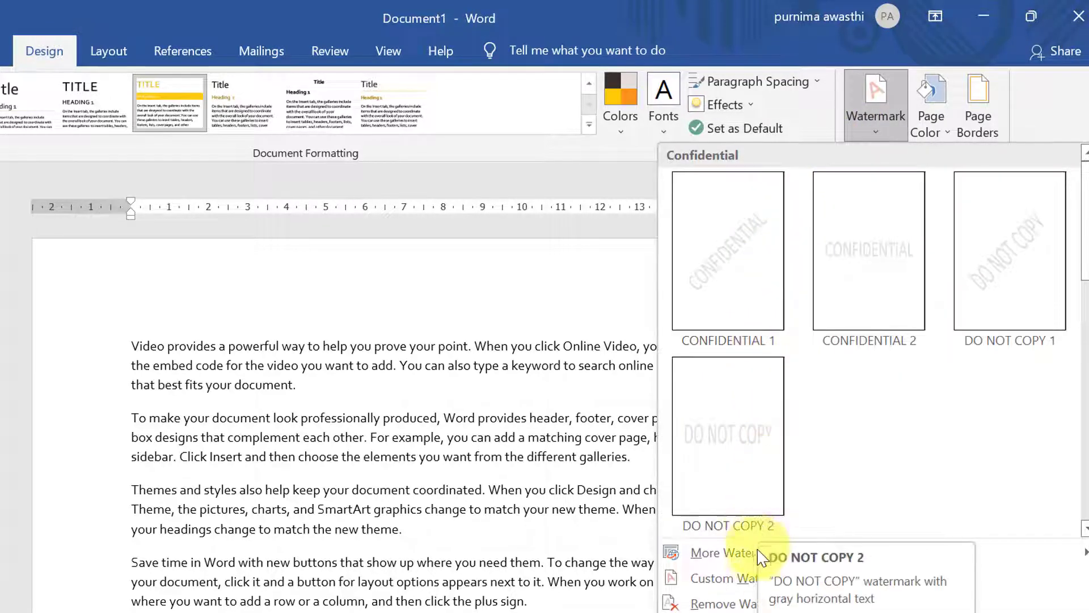
pyautogui.click(756, 579)
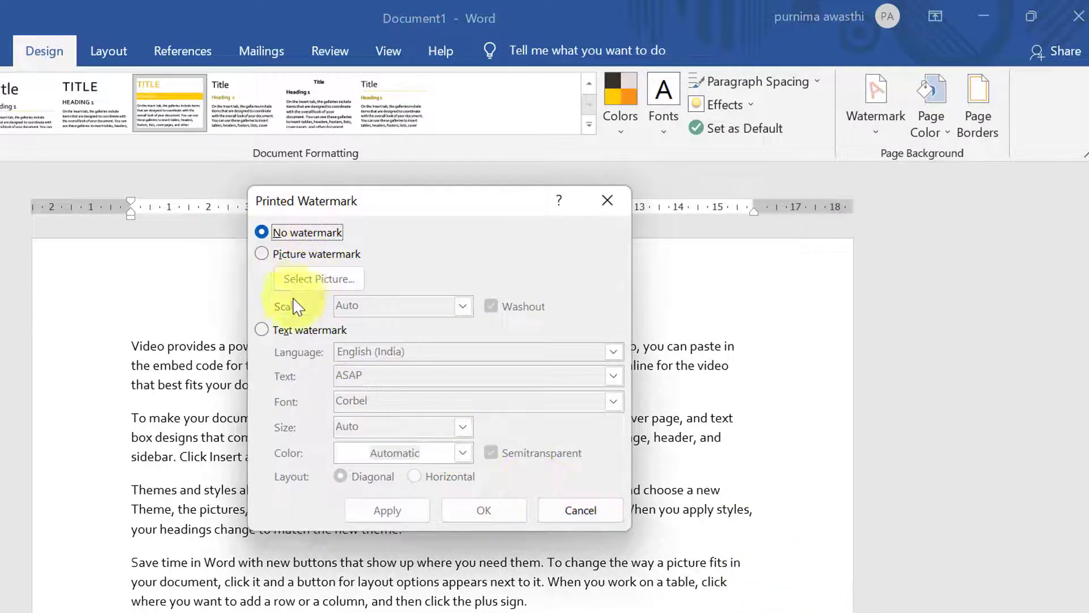
pyautogui.click(261, 331)
pyautogui.click(410, 374)
pyautogui.write('insitutions')
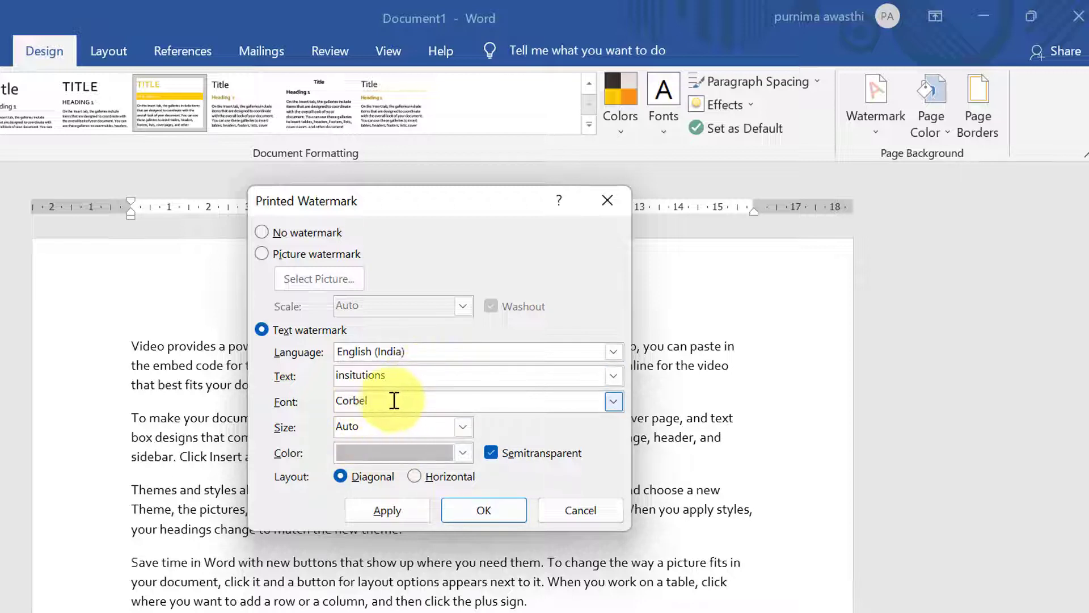
pyautogui.click(614, 403)
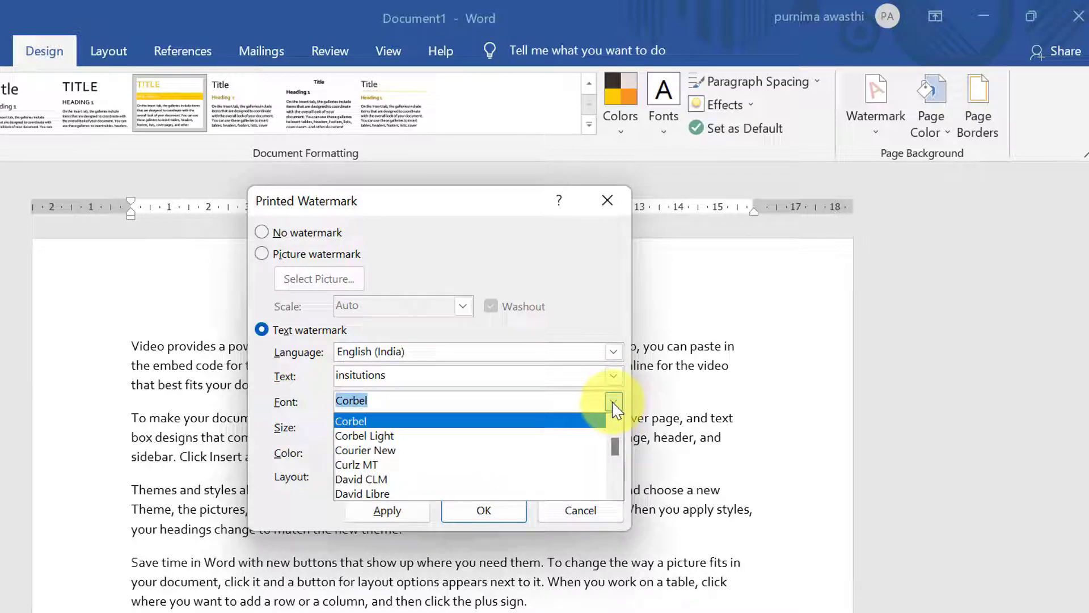
pyautogui.click(614, 403)
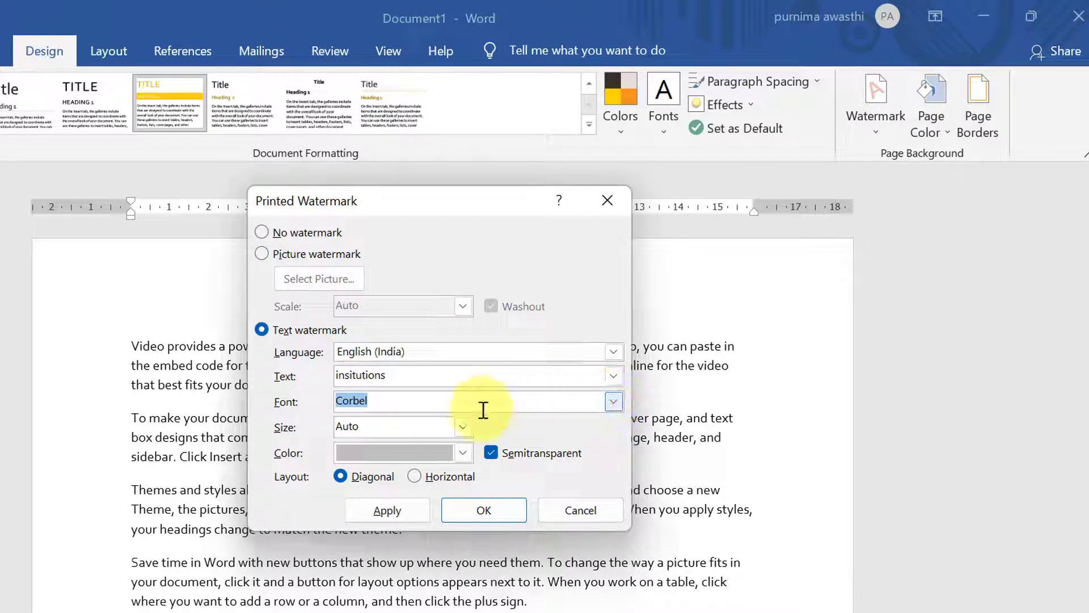
pyautogui.click(464, 453)
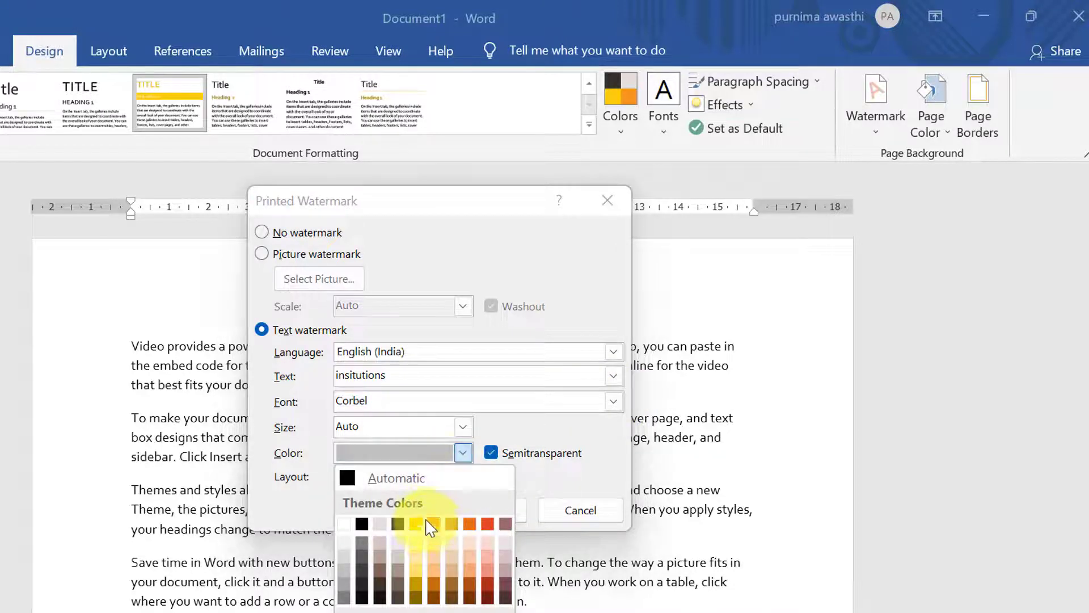
pyautogui.click(465, 452)
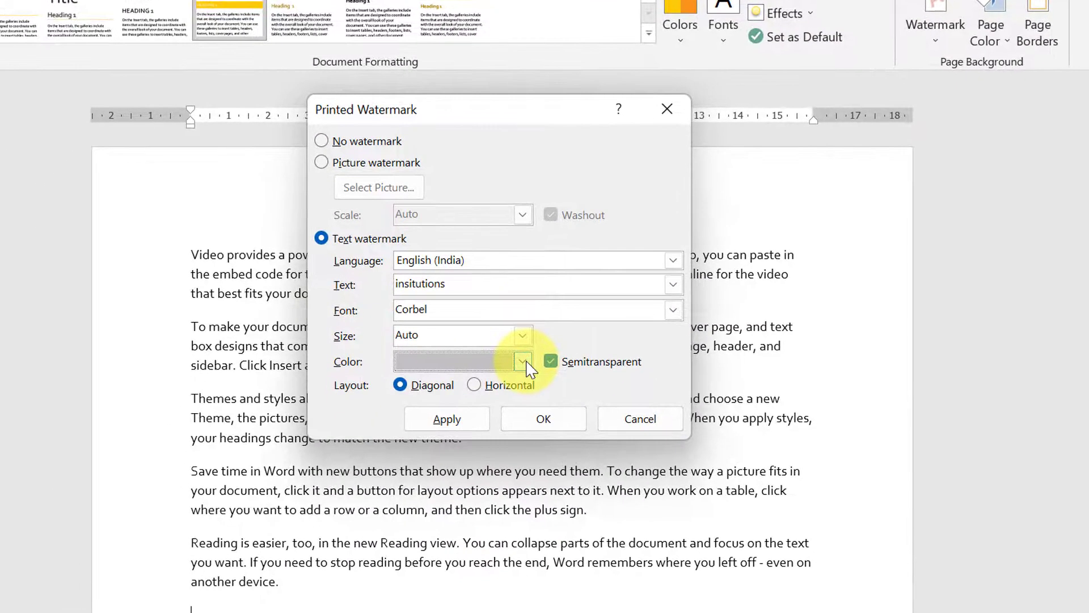
# Apply the semitransparent diagonal watermark in orange, then change it to light grey
pyautogui.click(447, 420)
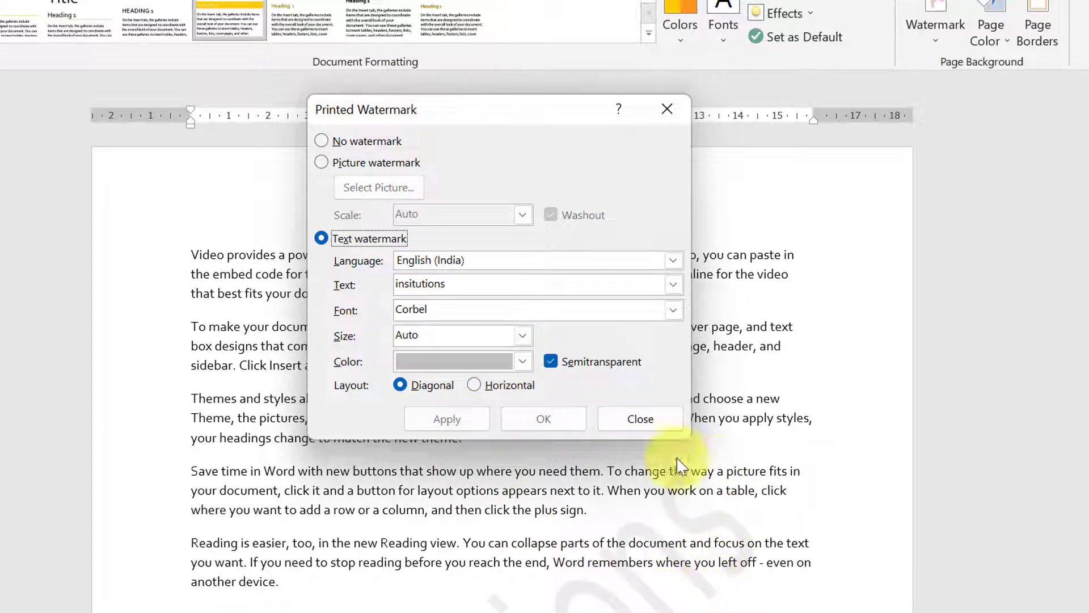
pyautogui.click(522, 363)
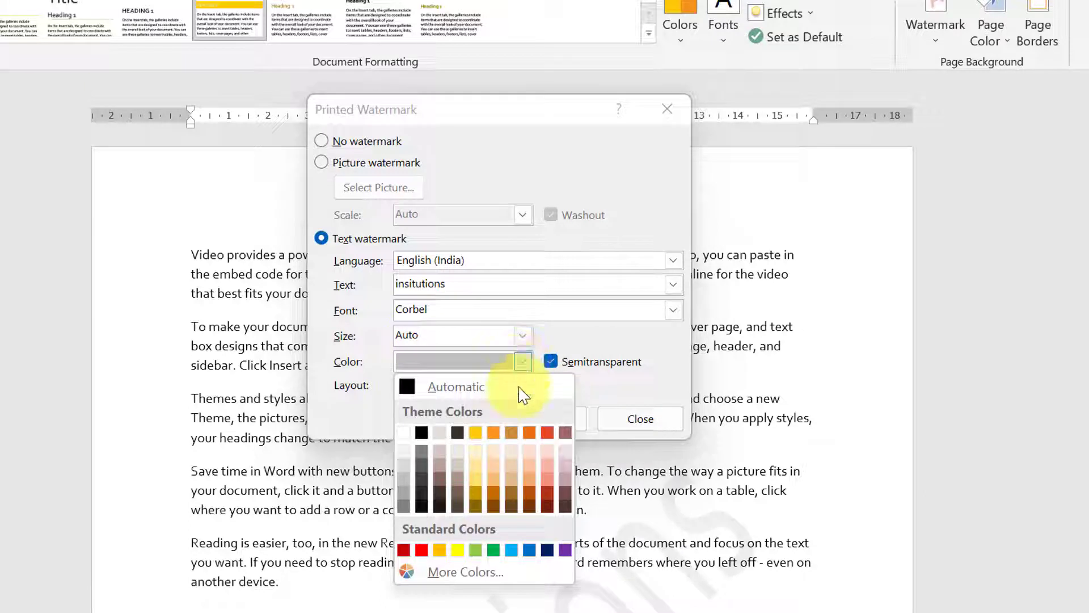
pyautogui.click(530, 433)
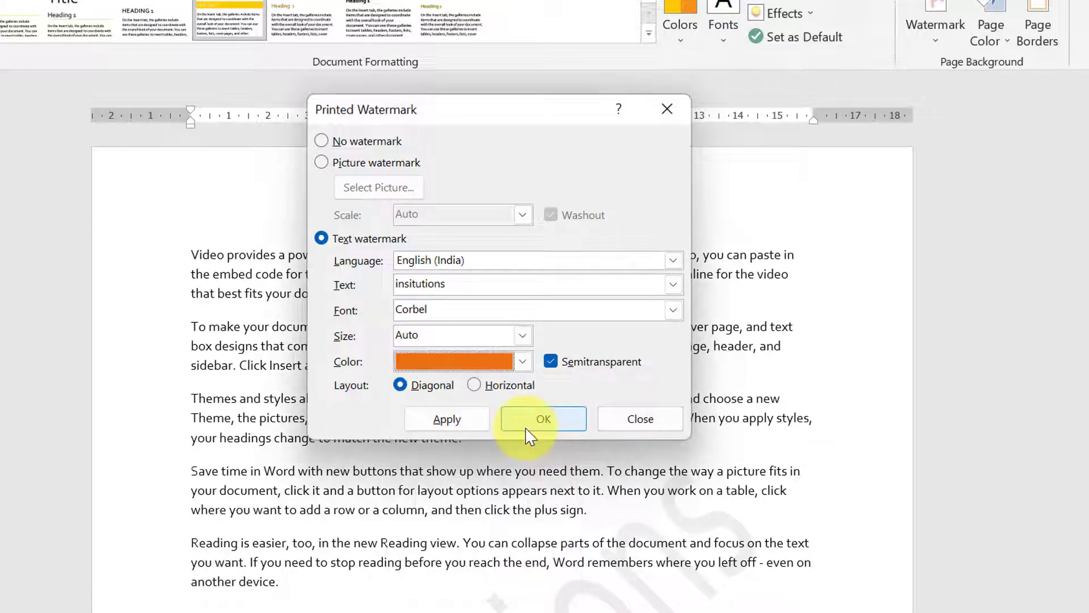
pyautogui.click(446, 418)
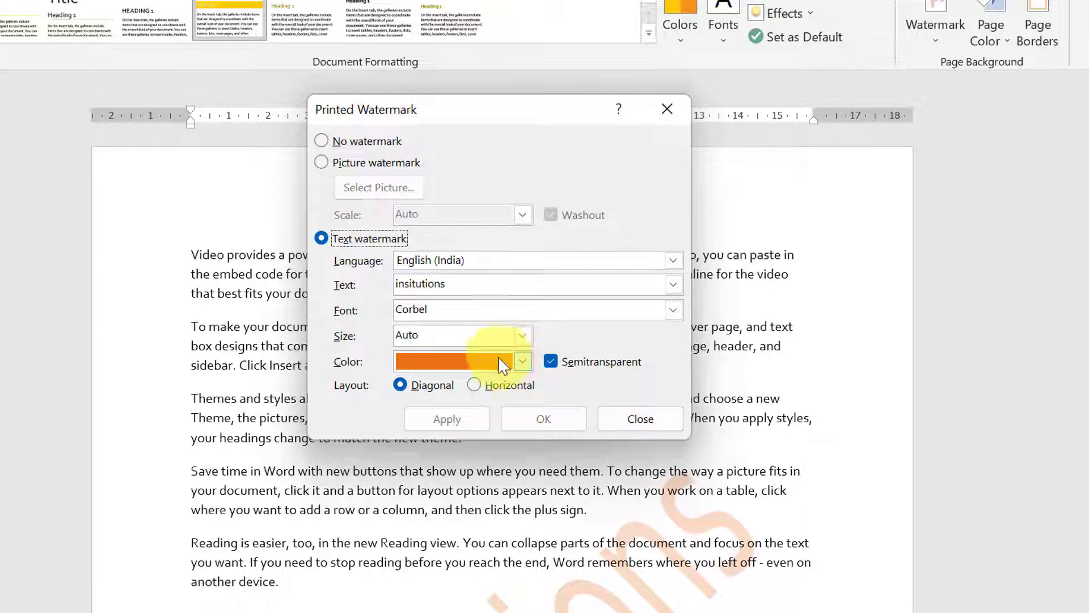
pyautogui.click(523, 361)
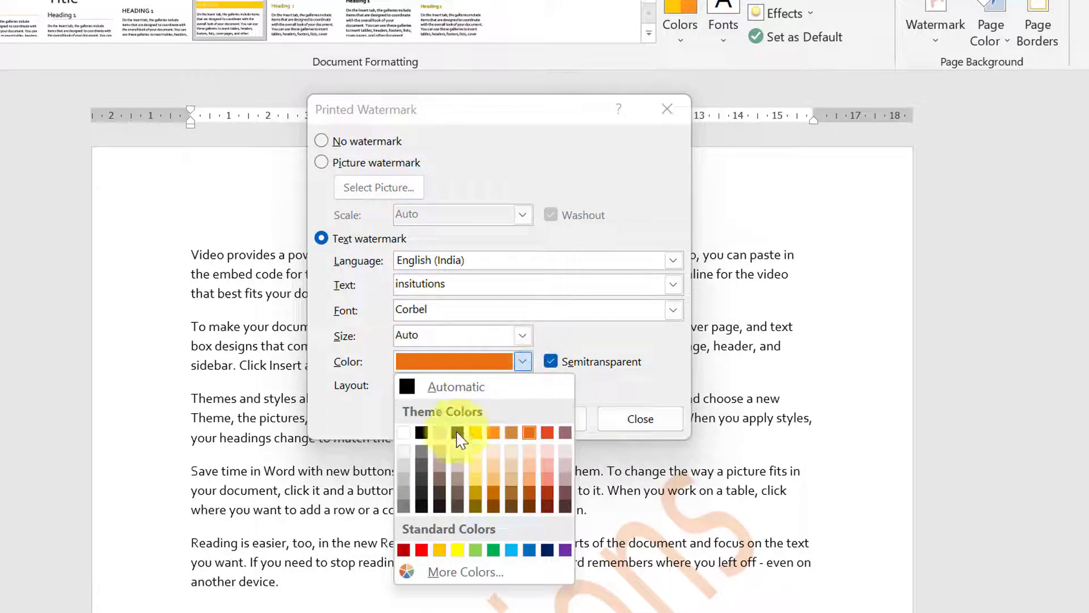
pyautogui.click(406, 468)
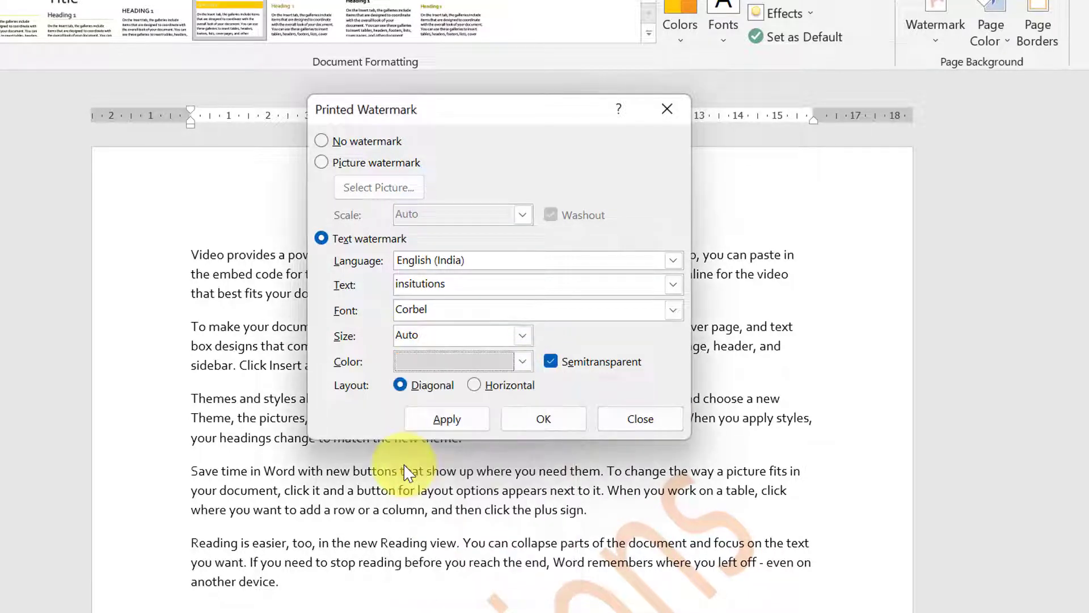
pyautogui.click(447, 419)
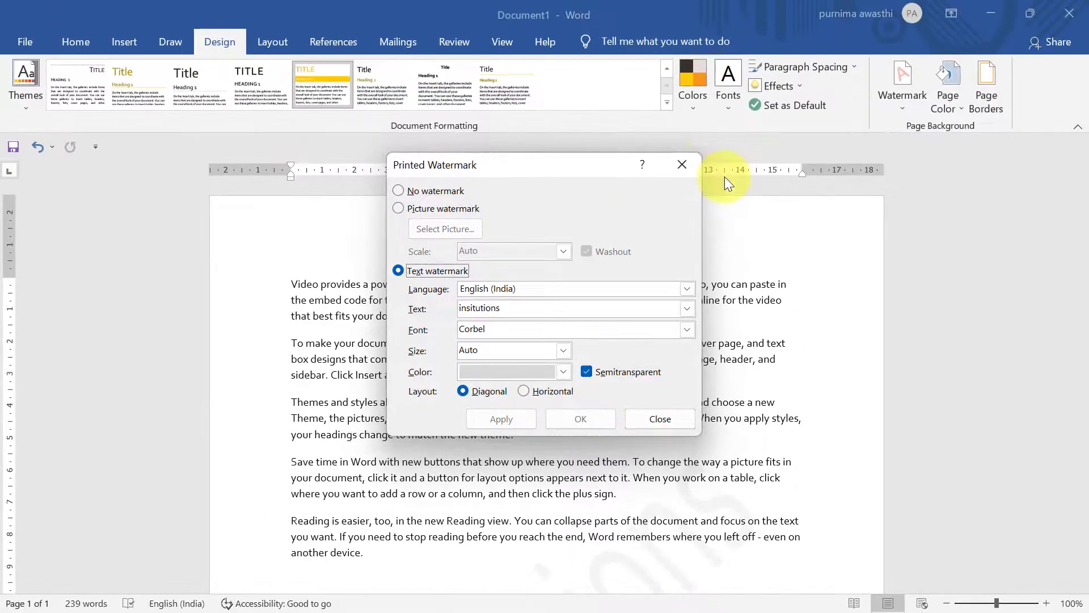
# Remove the existing text watermark from the page
pyautogui.click(675, 178)
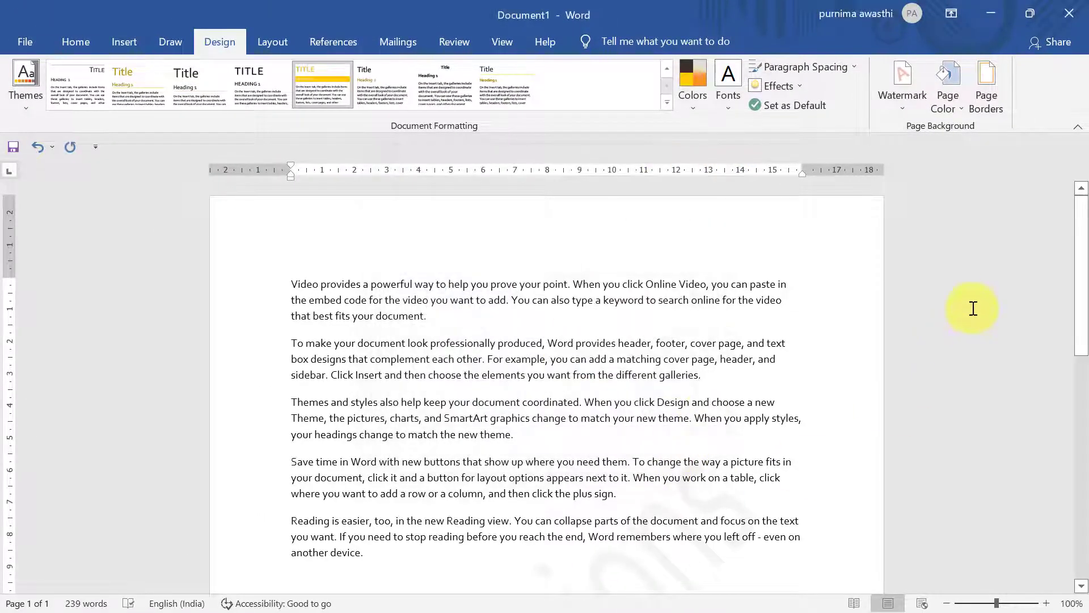
pyautogui.moveTo(1081, 271)
pyautogui.mouseDown()
pyautogui.moveTo(1081, 385)
pyautogui.moveTo(1078, 244)
pyautogui.mouseUp()
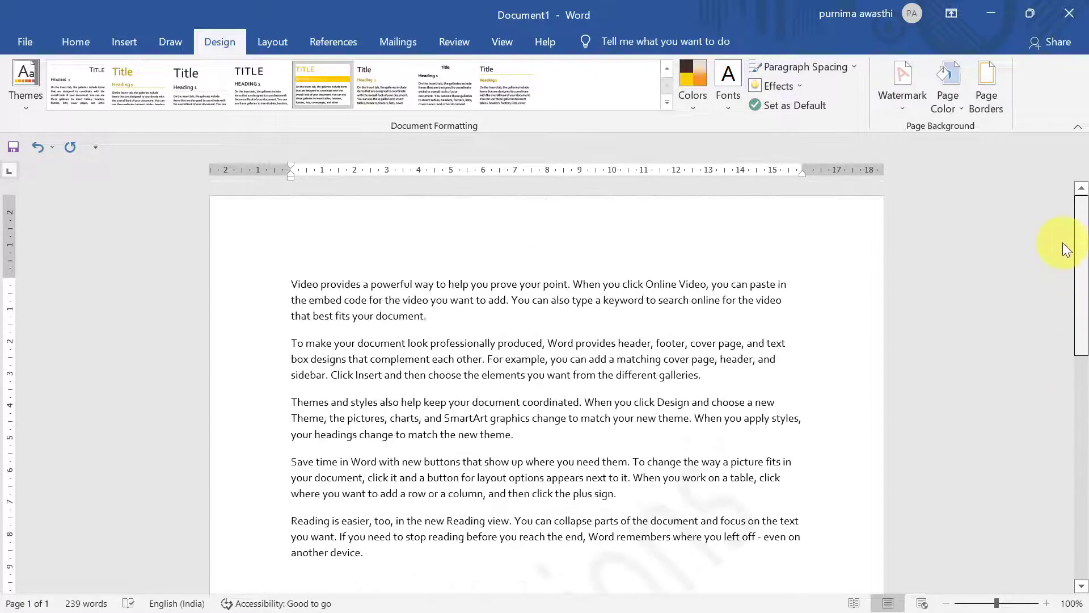
pyautogui.click(891, 111)
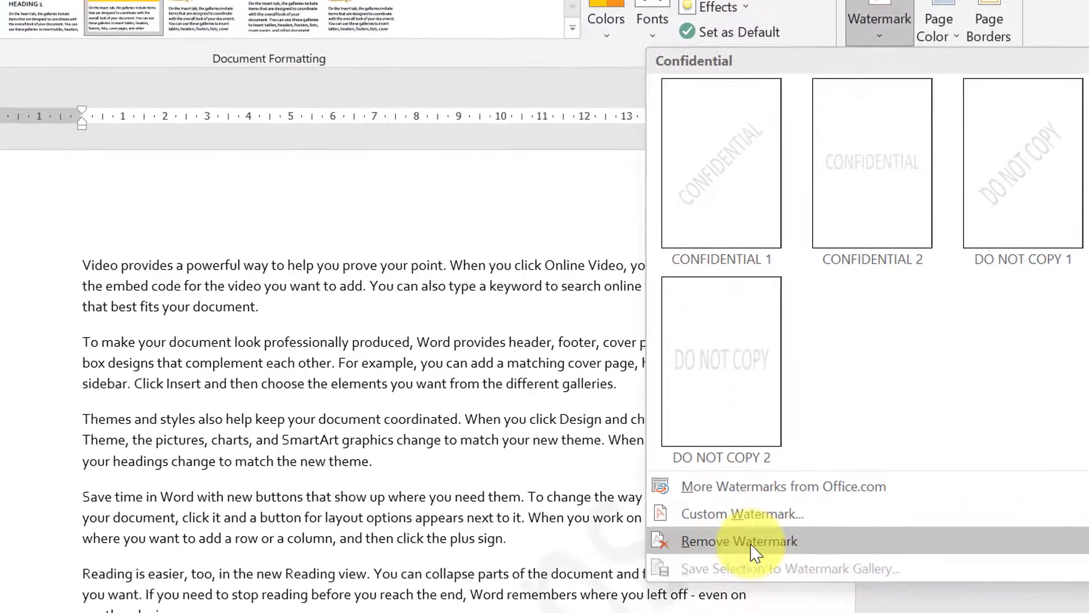
pyautogui.click(756, 551)
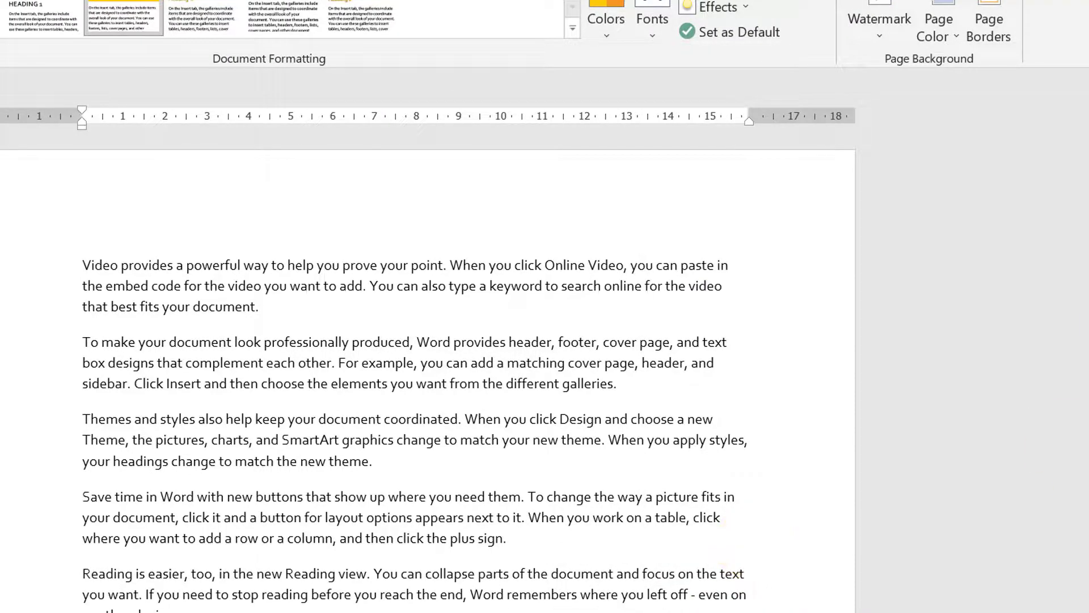
pyautogui.scroll(-5, 1084, 249)
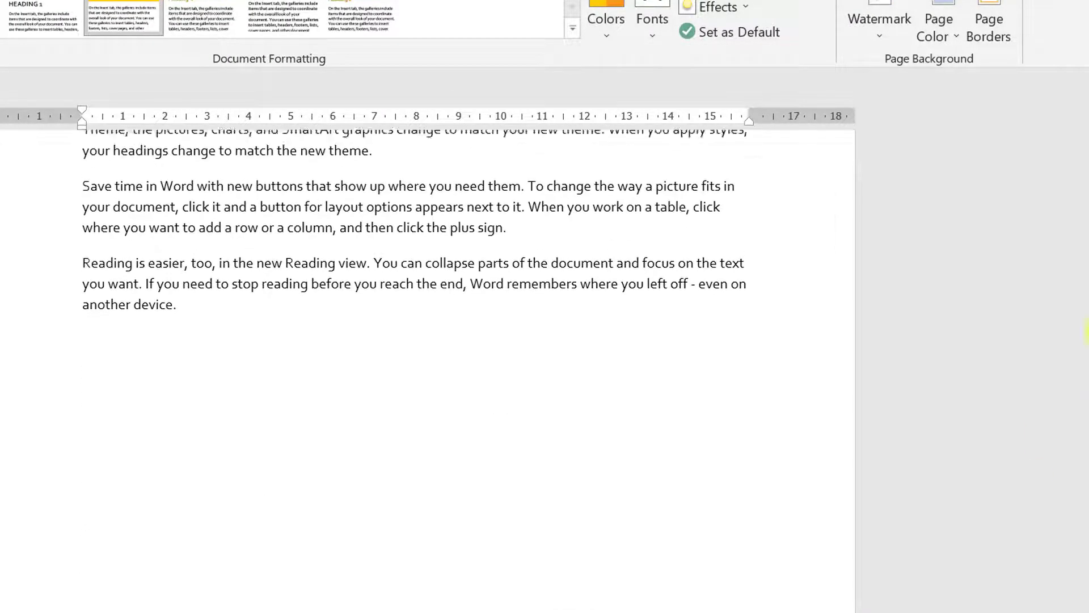
pyautogui.scroll(5, 1085, 233)
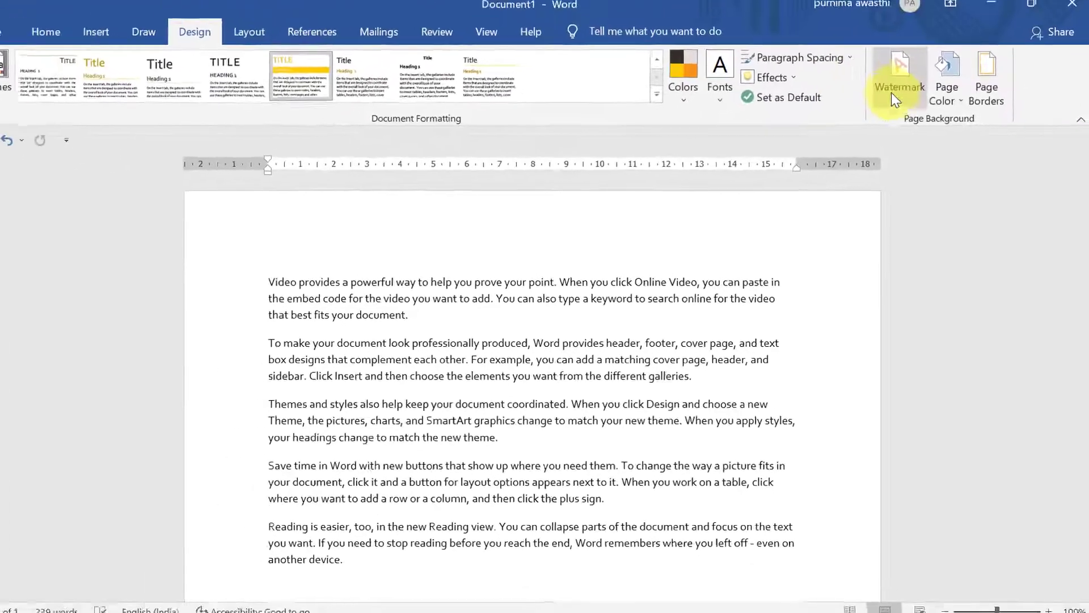
# Add the apple1 image from the D: drive temp images folder as a picture watermark
pyautogui.click(897, 102)
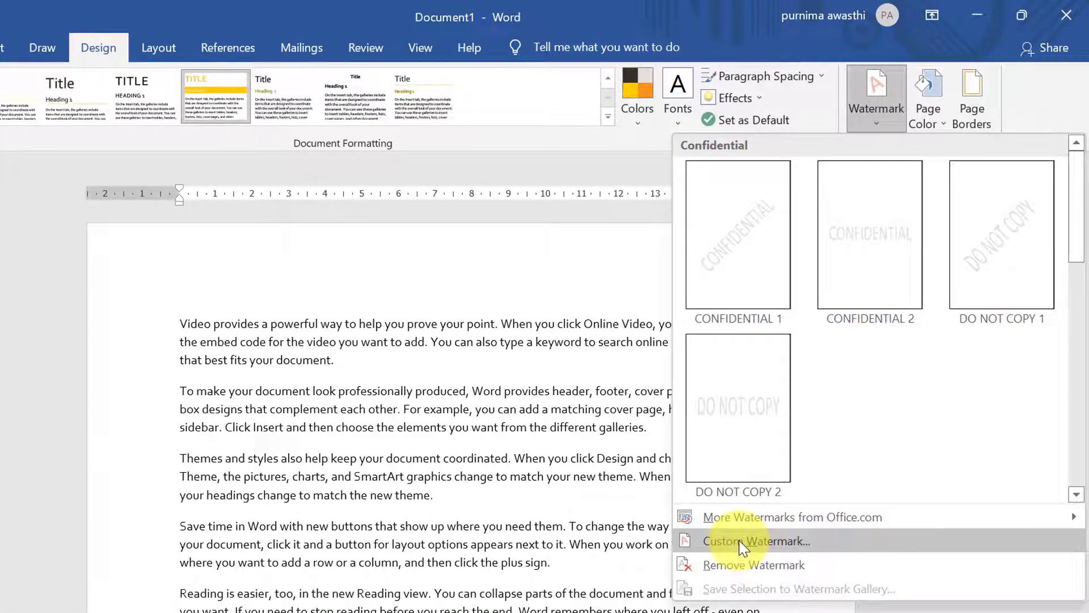
pyautogui.click(744, 541)
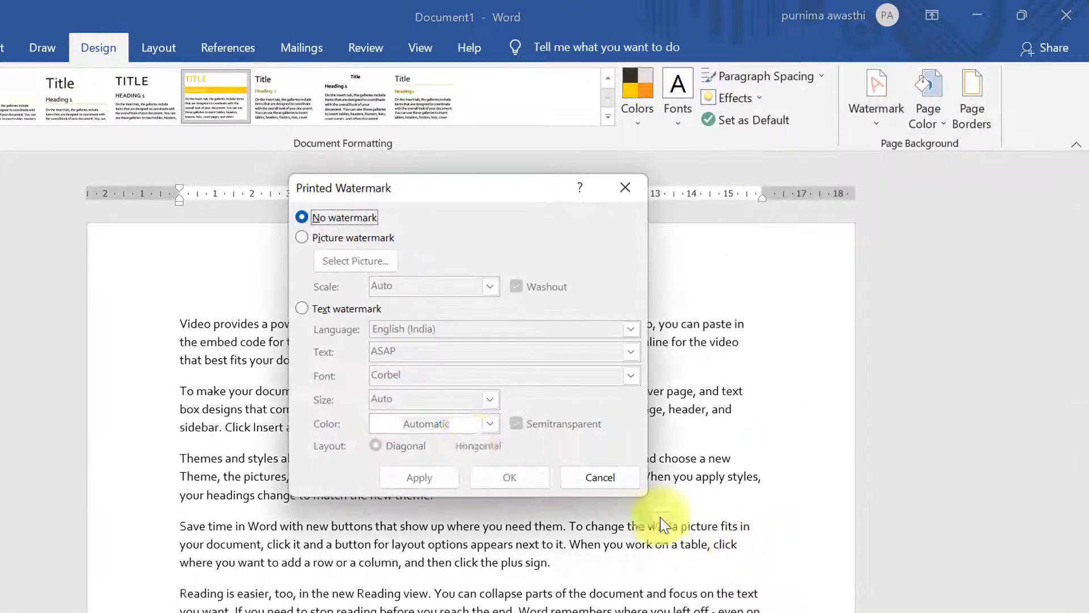
pyautogui.click(301, 236)
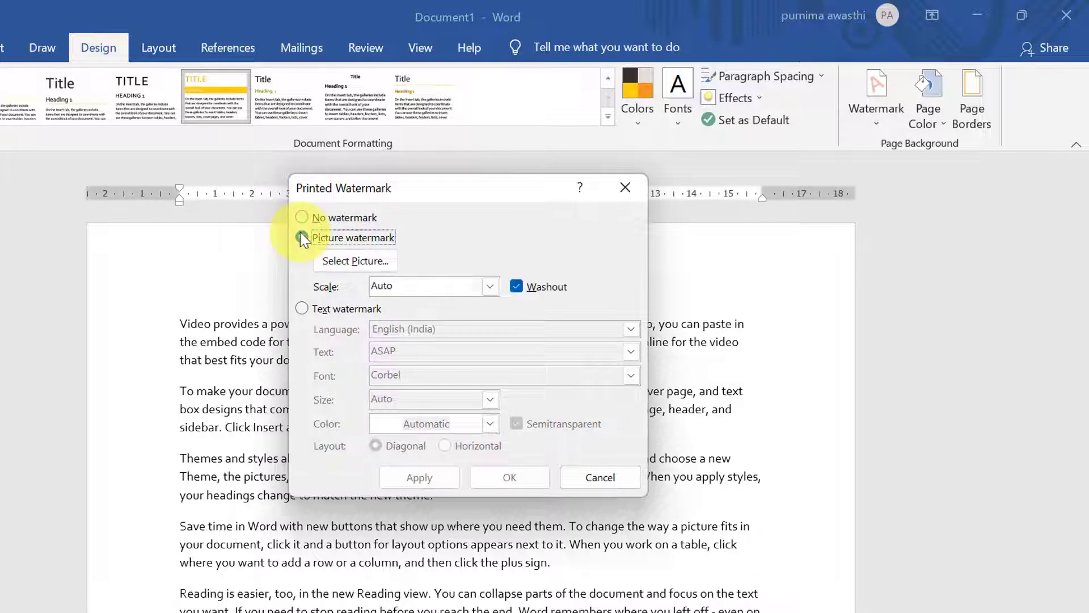
pyautogui.click(339, 262)
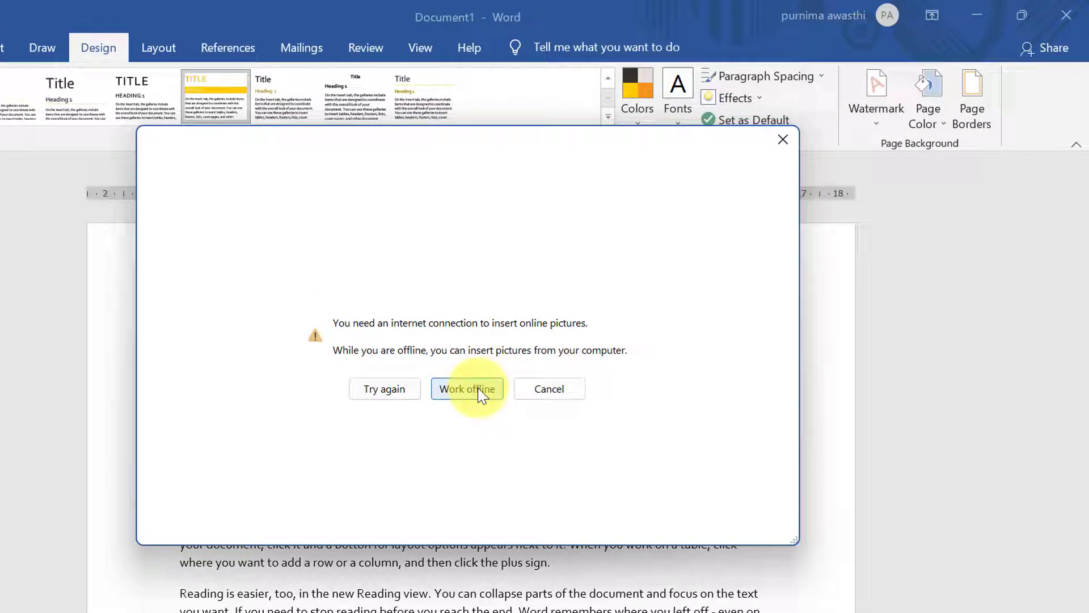
pyautogui.click(467, 388)
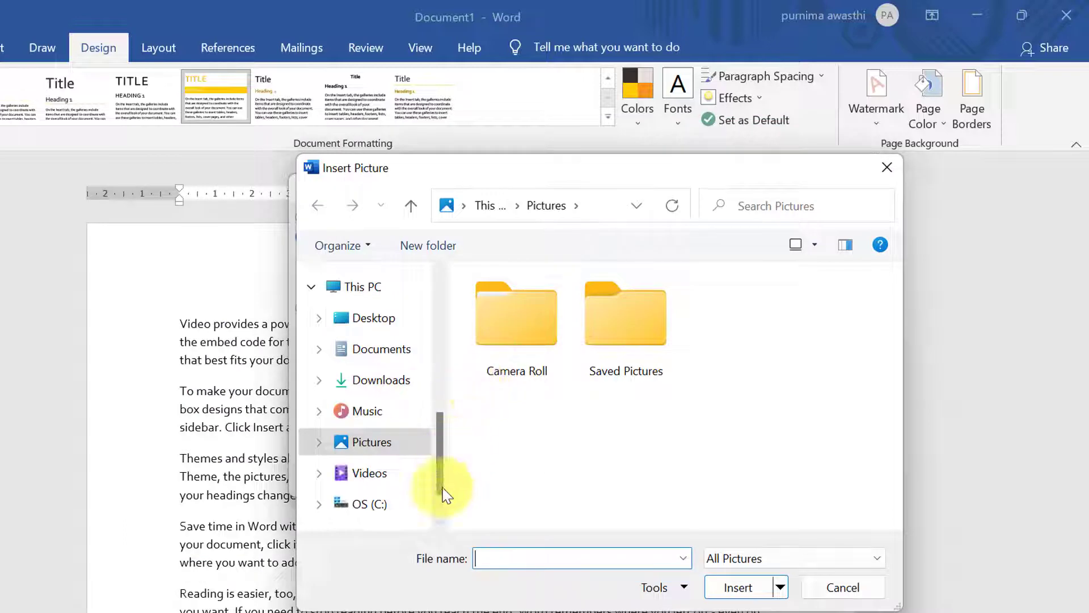
pyautogui.click(440, 523)
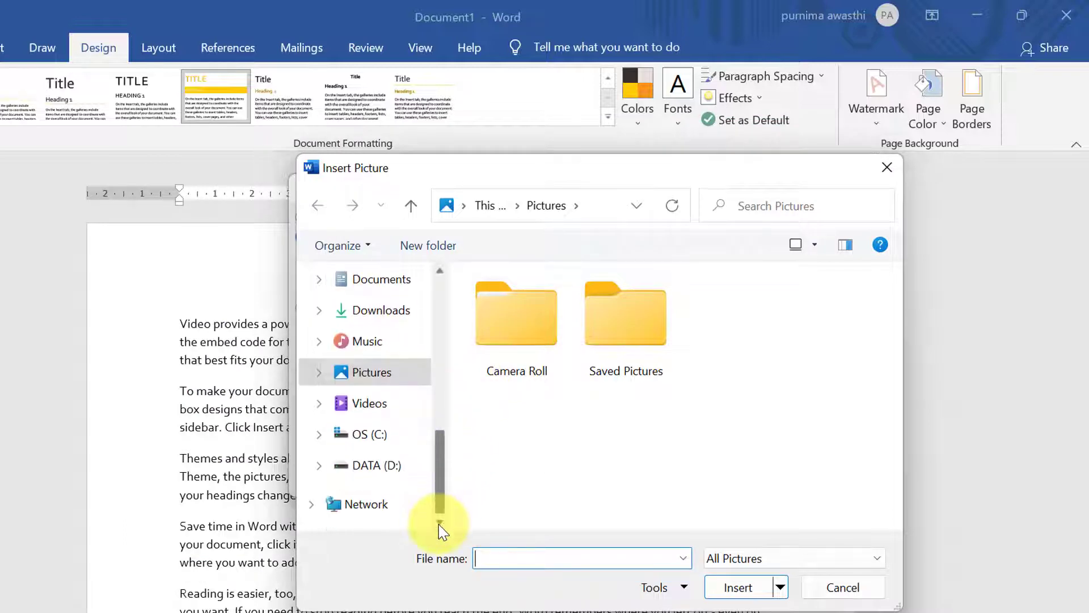
pyautogui.click(394, 467)
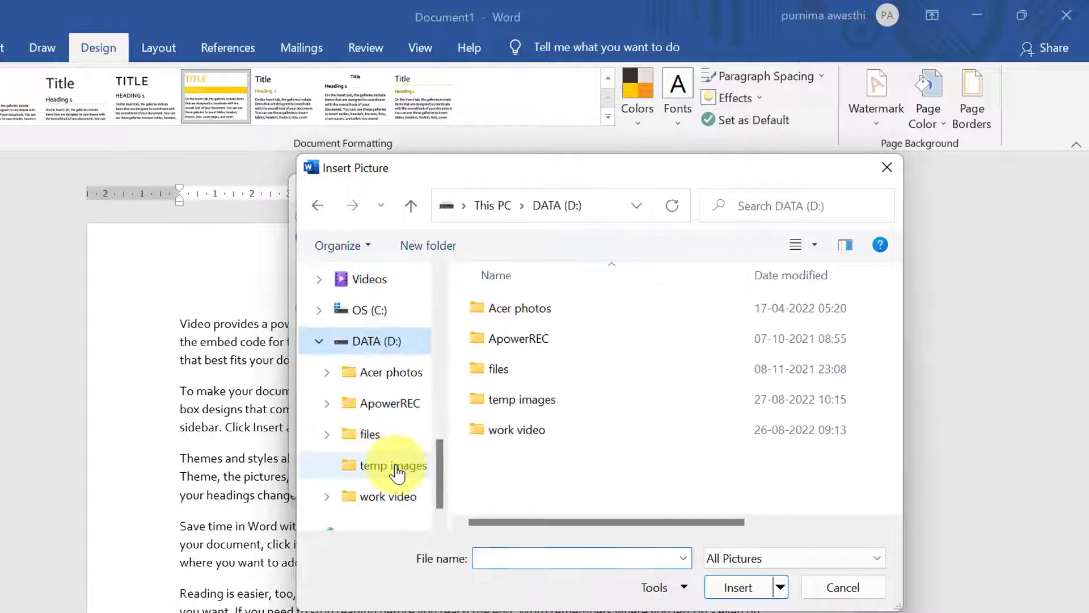
pyautogui.doubleClick(615, 401)
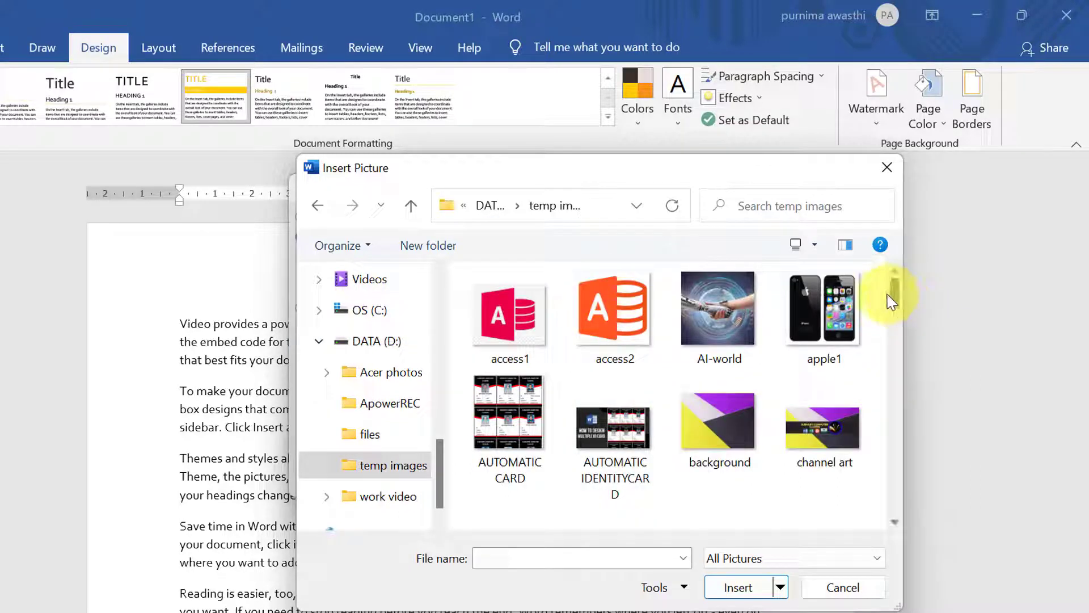
pyautogui.click(840, 315)
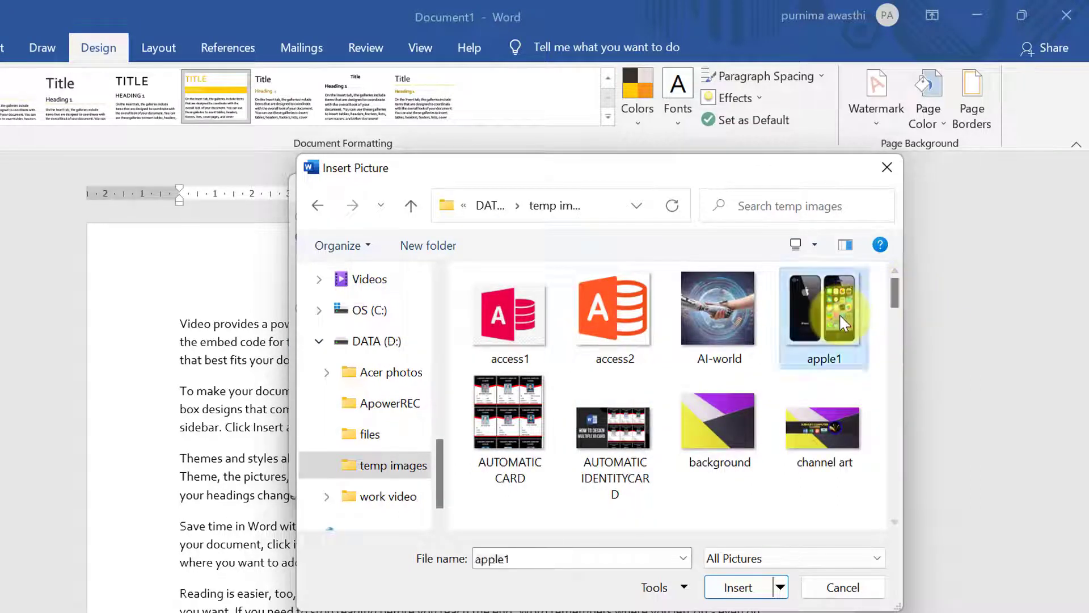
pyautogui.click(758, 587)
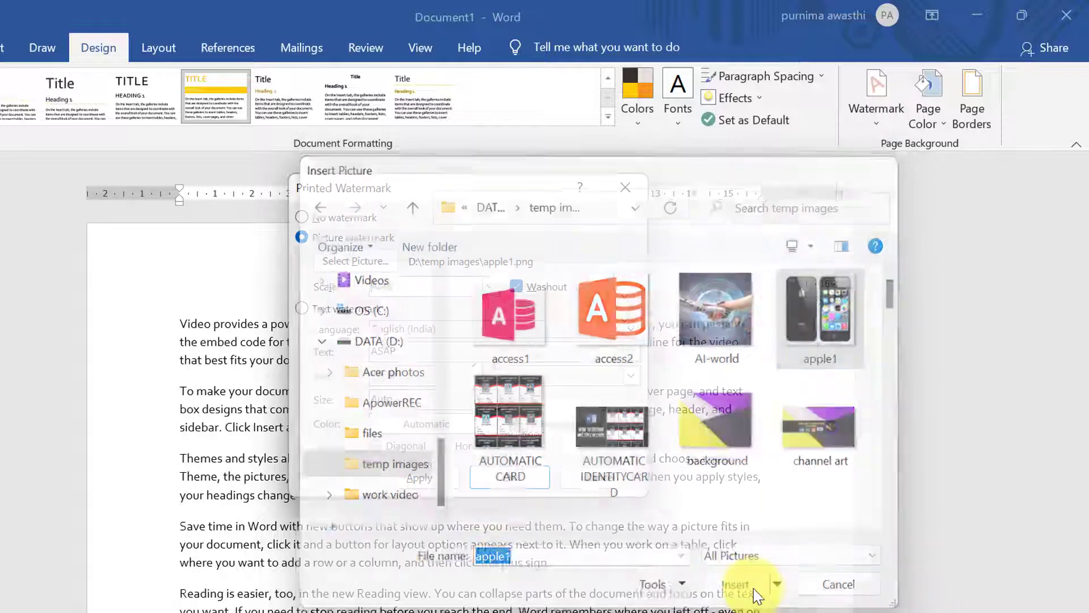
pyautogui.click(408, 477)
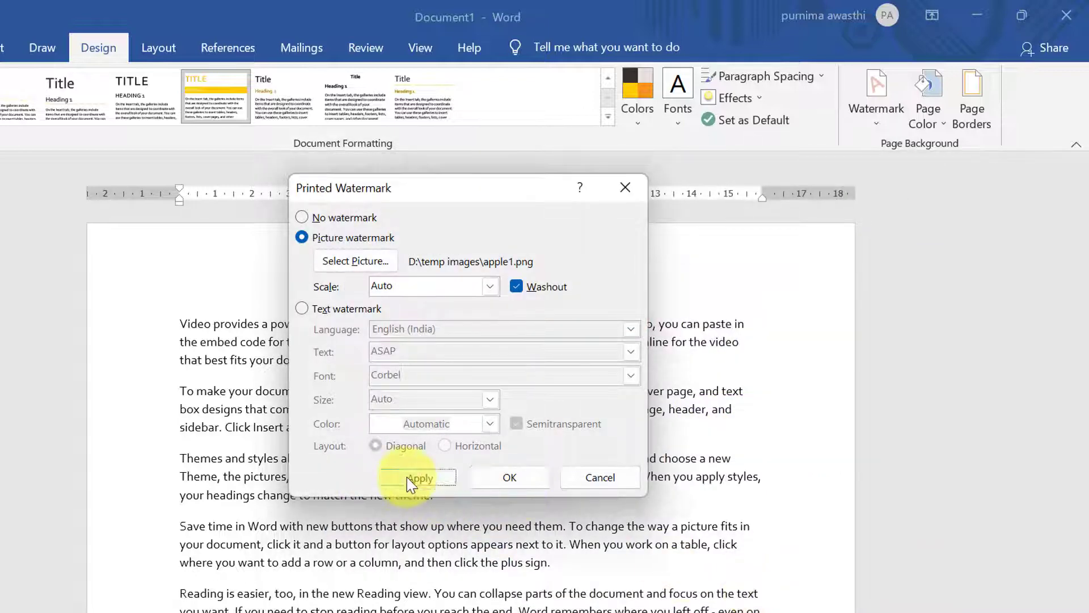
pyautogui.click(583, 474)
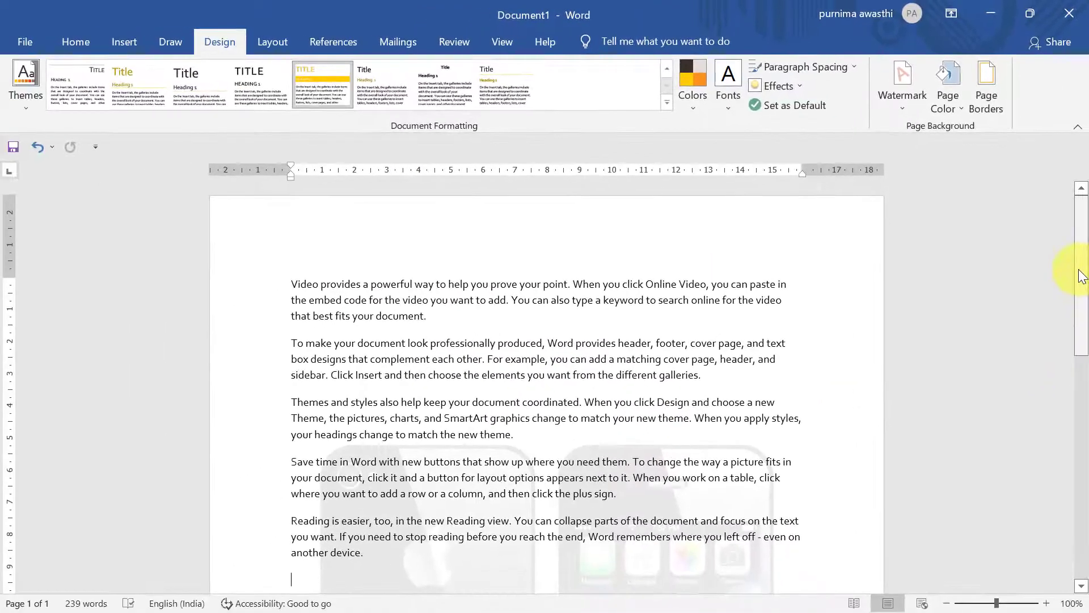
# Remove the apple picture watermark so the page is plain
pyautogui.moveTo(1082, 267)
pyautogui.mouseDown()
pyautogui.moveTo(1083, 472)
pyautogui.moveTo(1072, 268)
pyautogui.mouseUp()
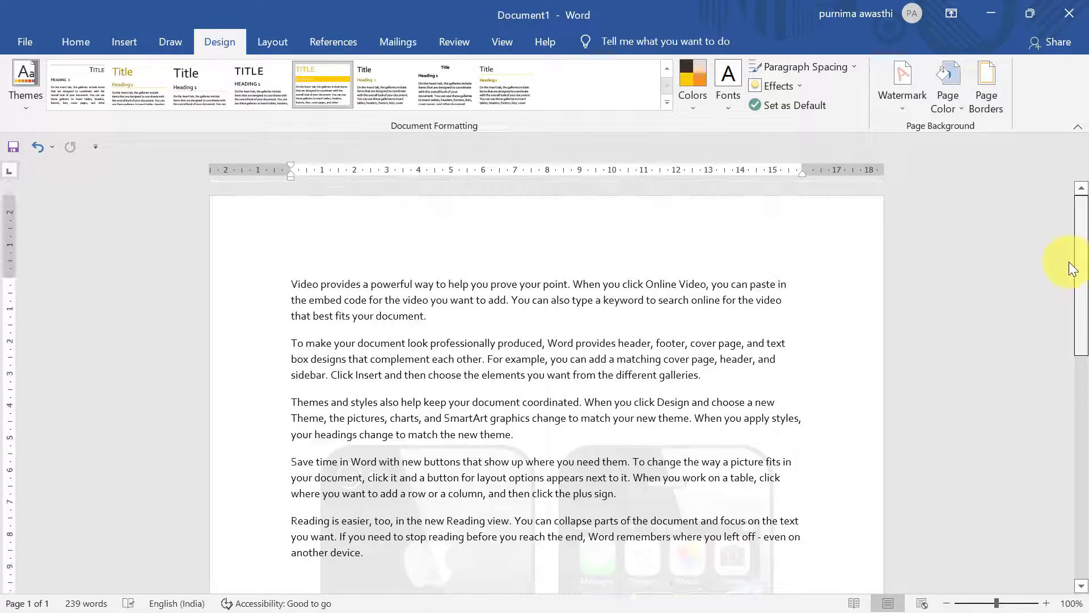
pyautogui.click(908, 105)
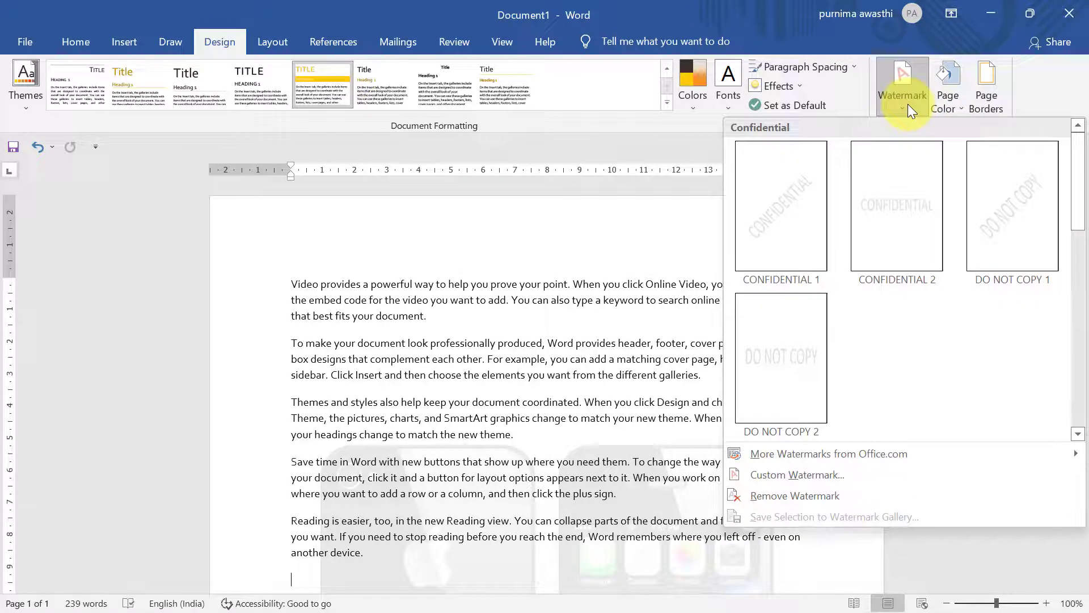
pyautogui.click(805, 496)
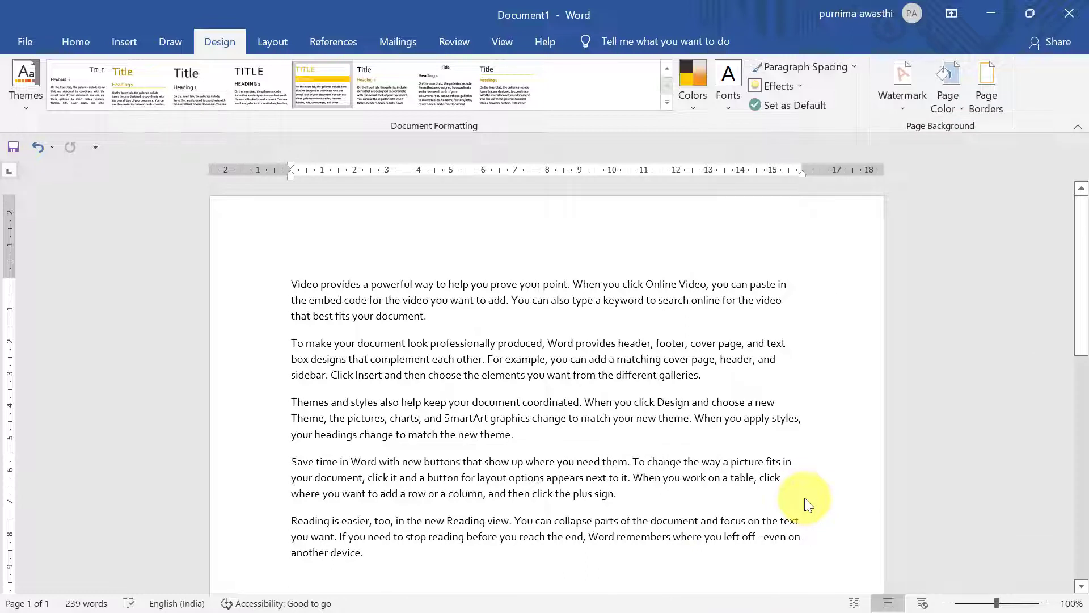
pyautogui.click(945, 105)
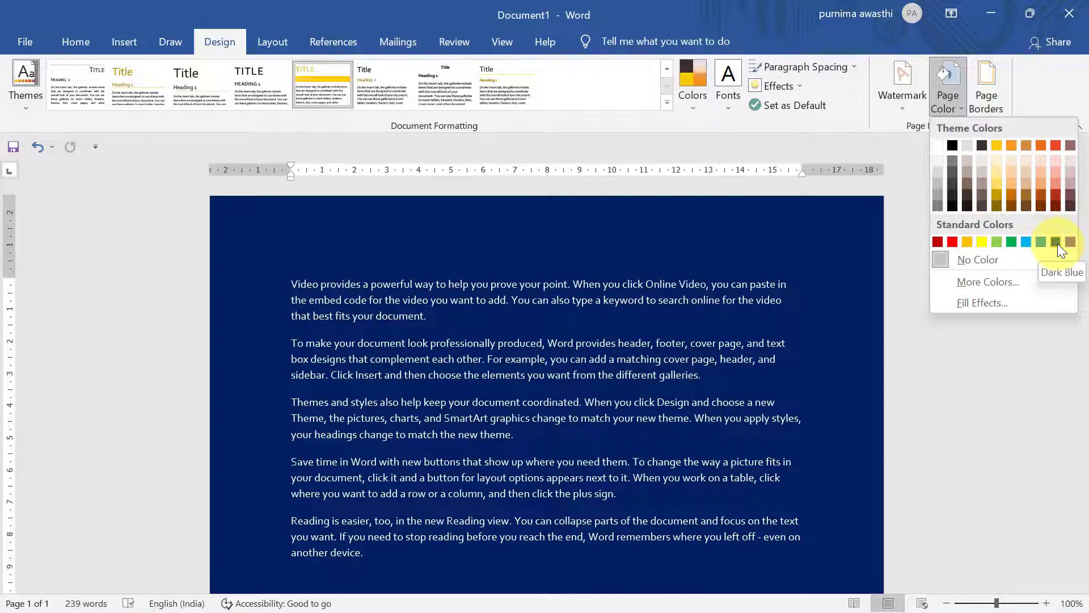
pyautogui.click(1056, 244)
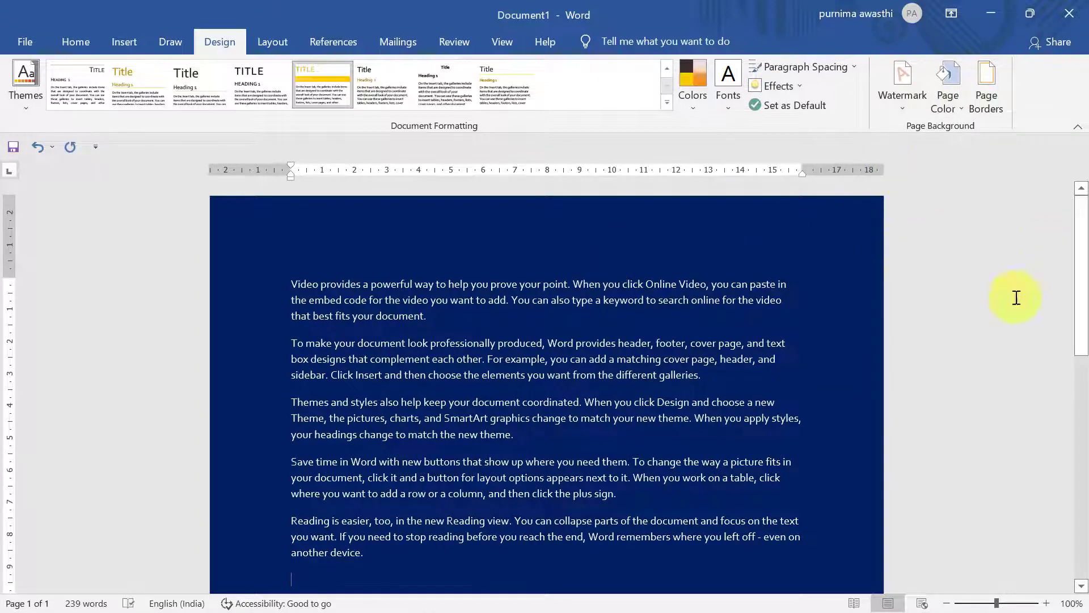
pyautogui.moveTo(1081, 258); pyautogui.dragTo(1078, 215)
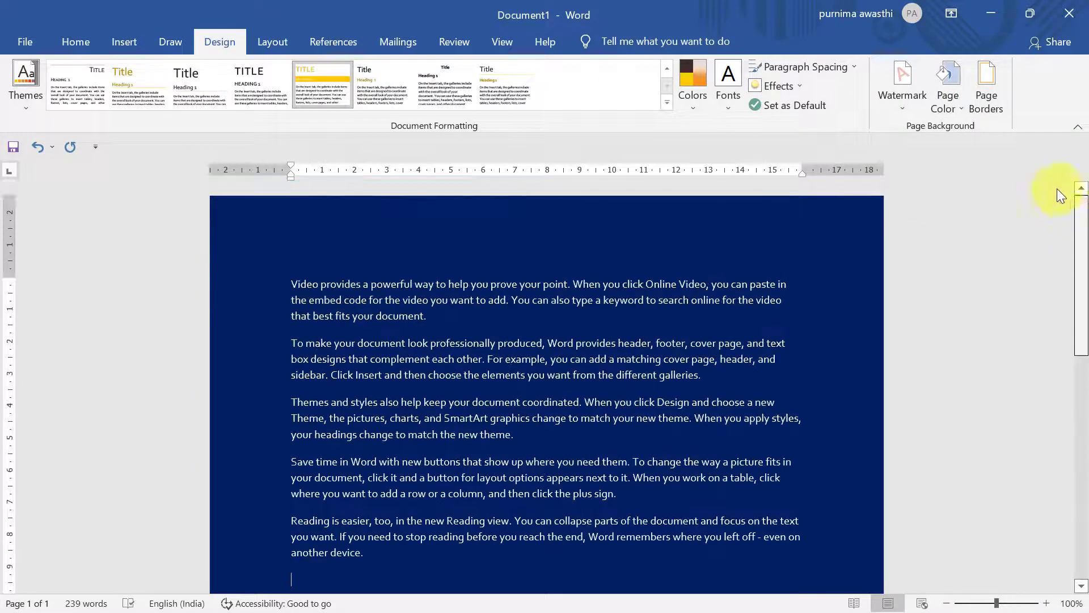
pyautogui.click(945, 107)
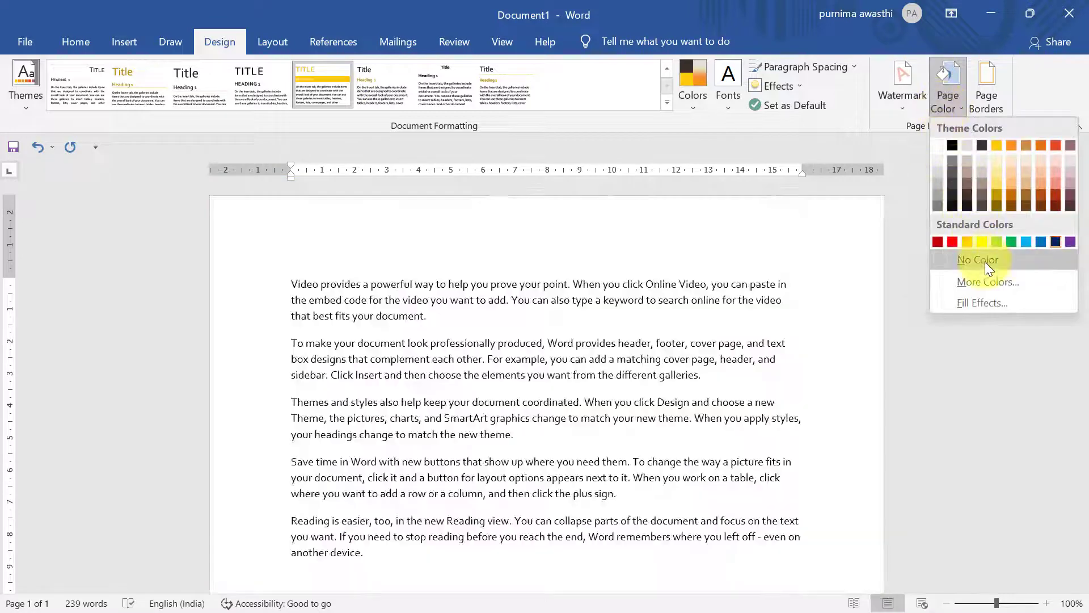
pyautogui.click(985, 259)
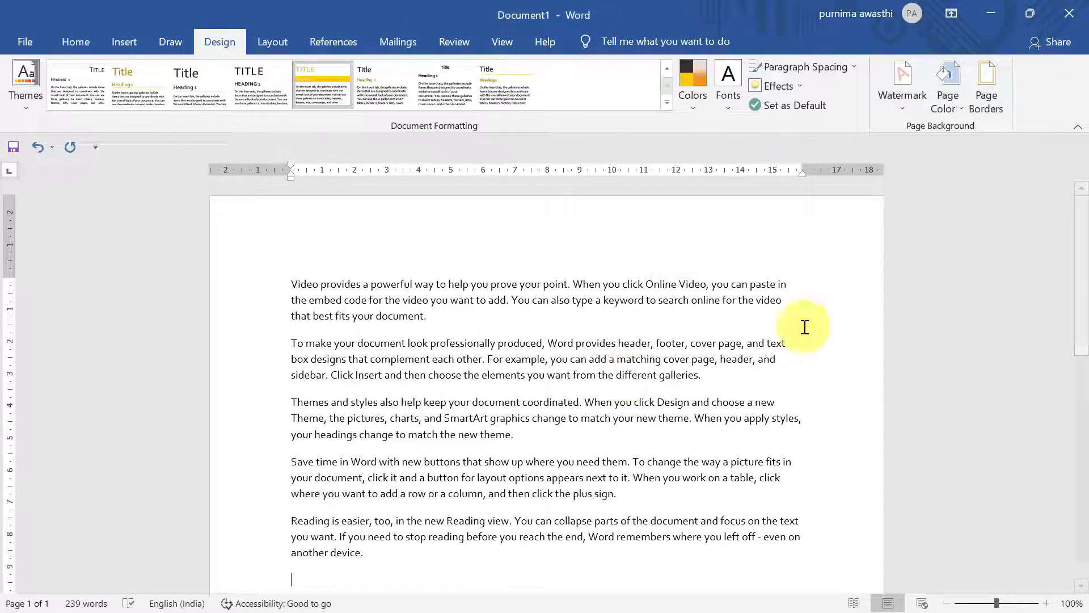
# Add a dark blue solid single-line box border around the page
pyautogui.click(993, 107)
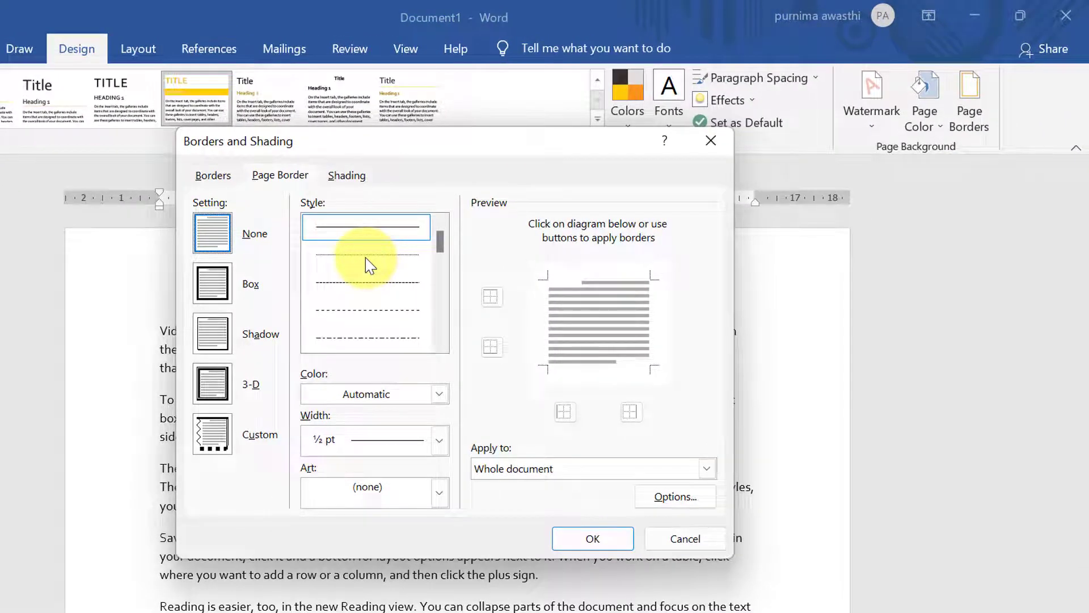
pyautogui.click(370, 261)
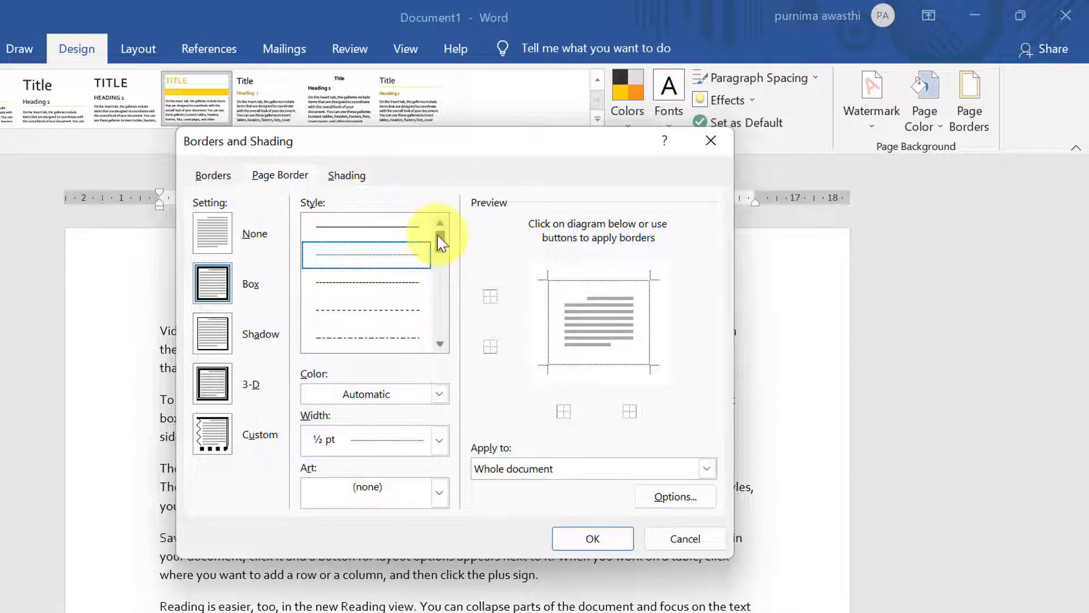
pyautogui.moveTo(441, 242); pyautogui.dragTo(440, 271)
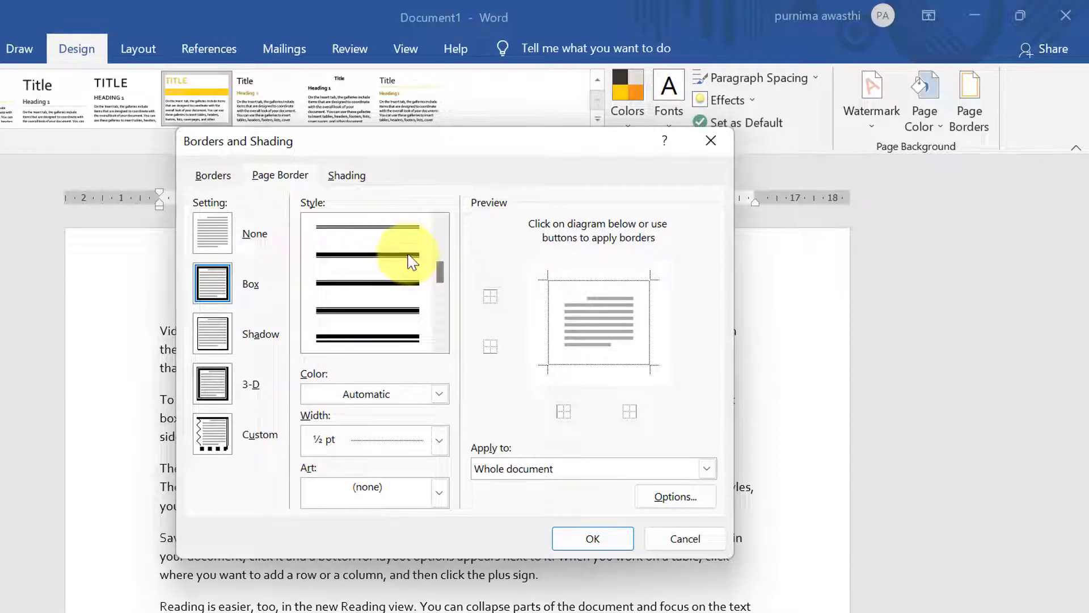
pyautogui.click(412, 262)
pyautogui.scroll(1, 413, 262)
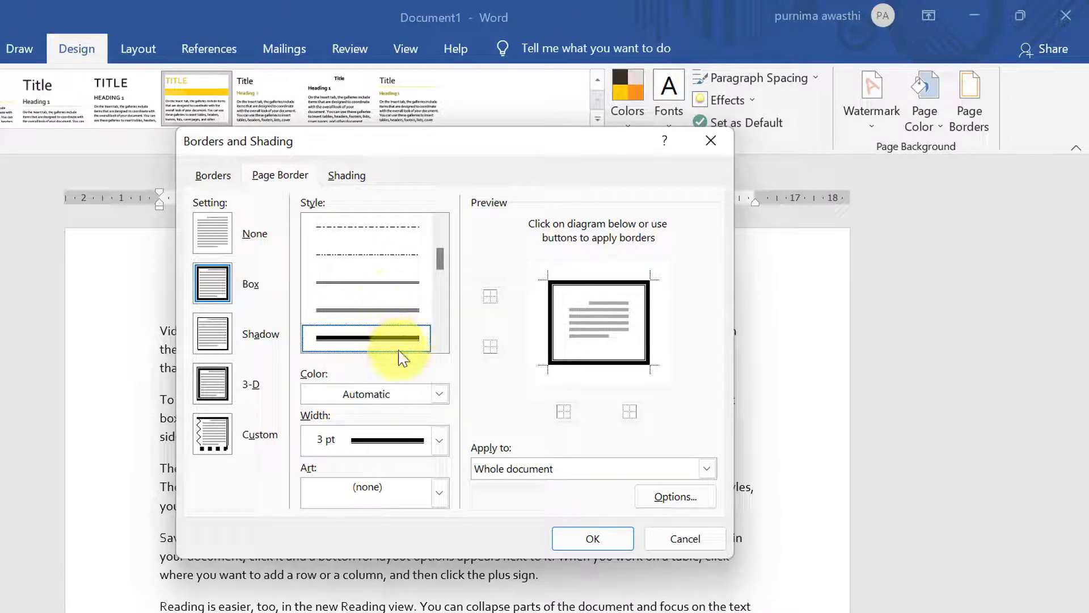
pyautogui.click(440, 394)
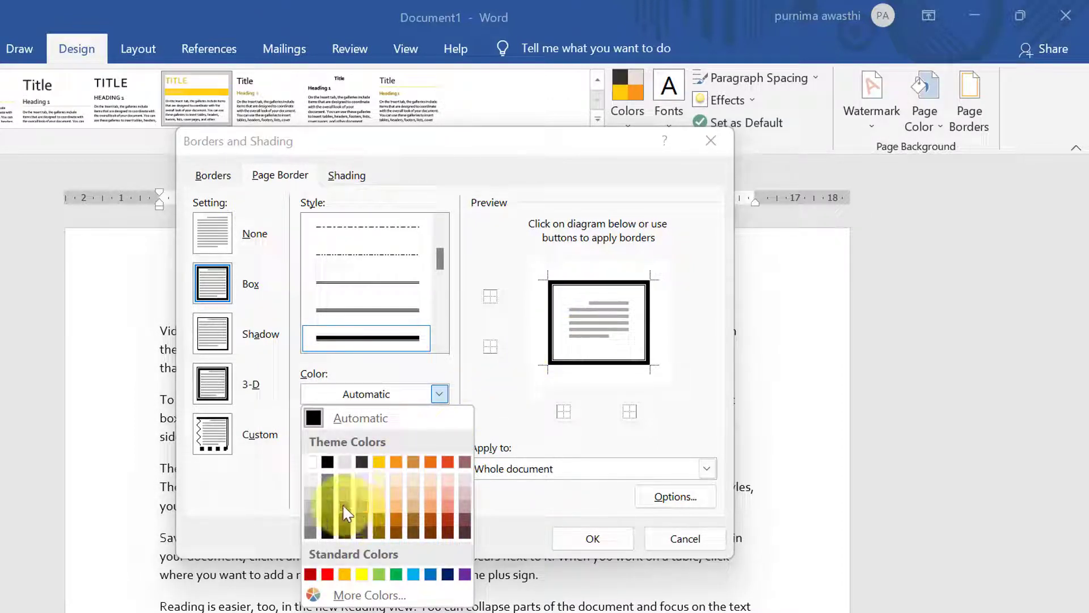
pyautogui.click(448, 574)
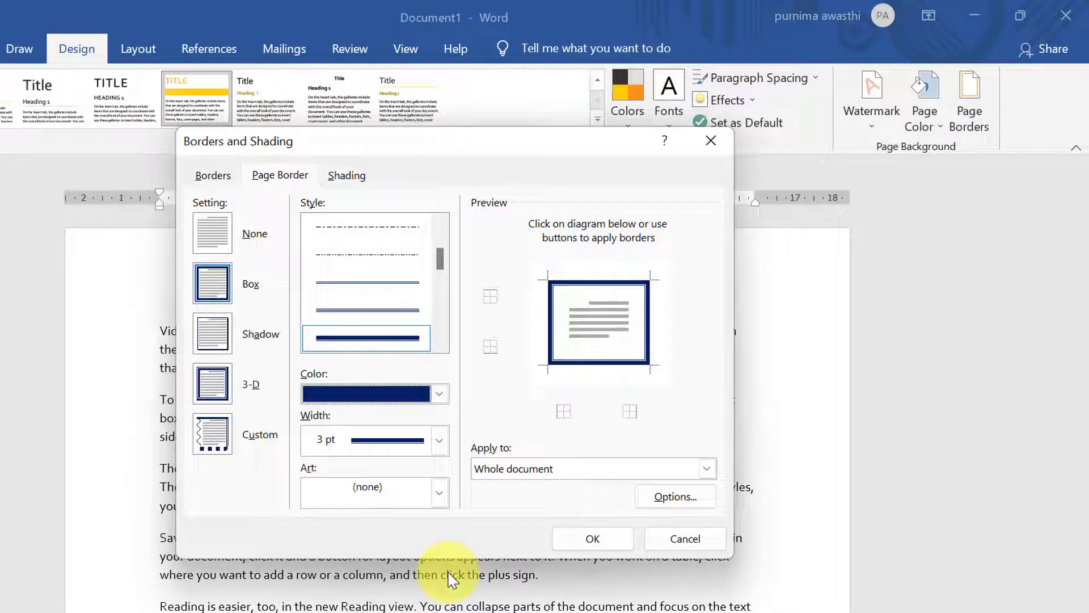
pyautogui.click(593, 539)
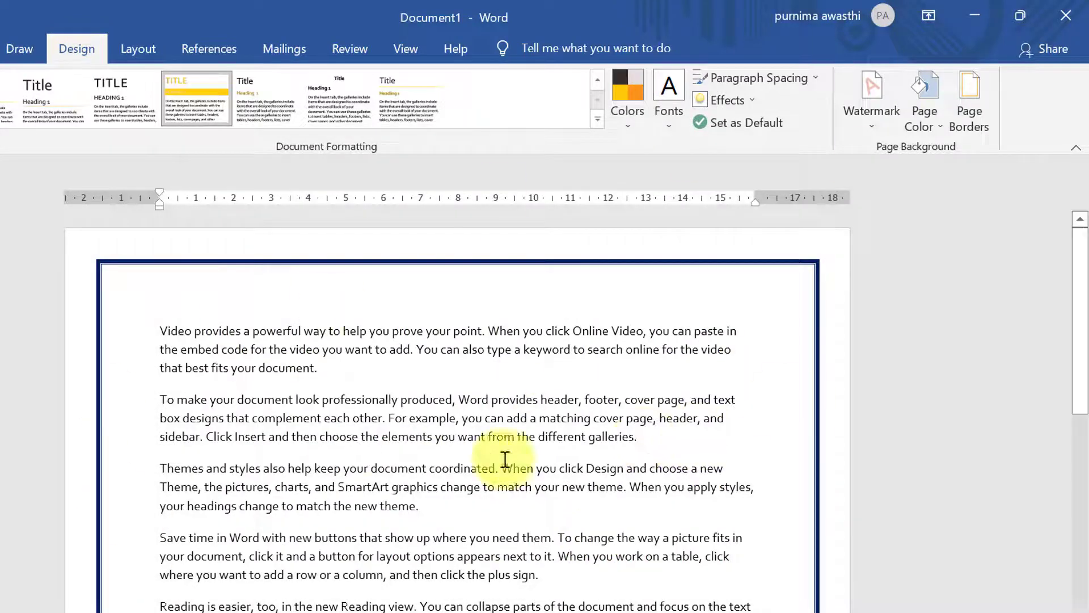
# Widen the dark blue page border to 6 pt
pyautogui.click(968, 129)
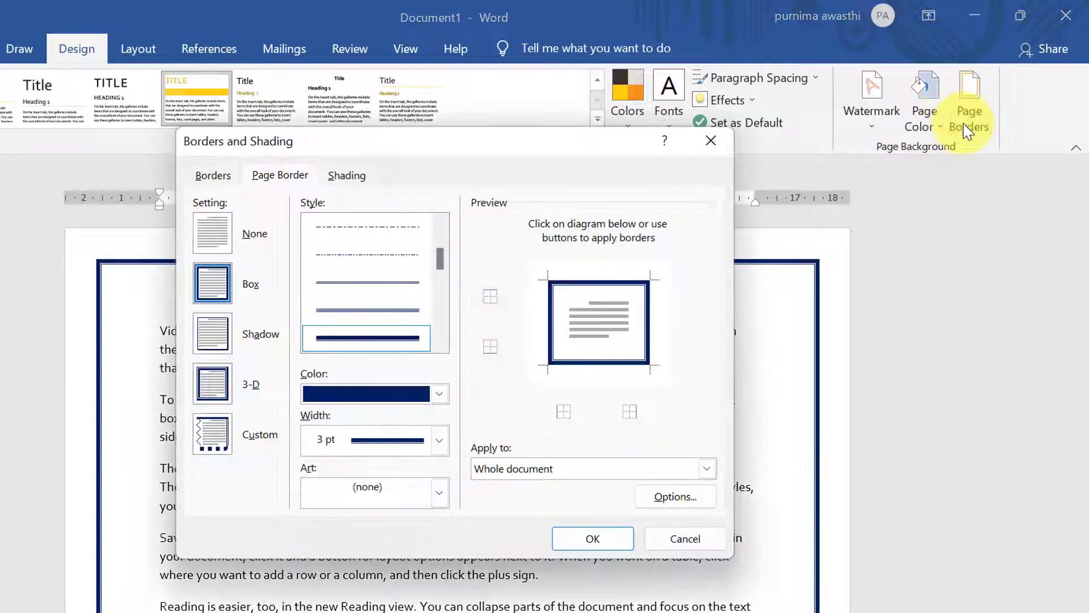
pyautogui.click(438, 436)
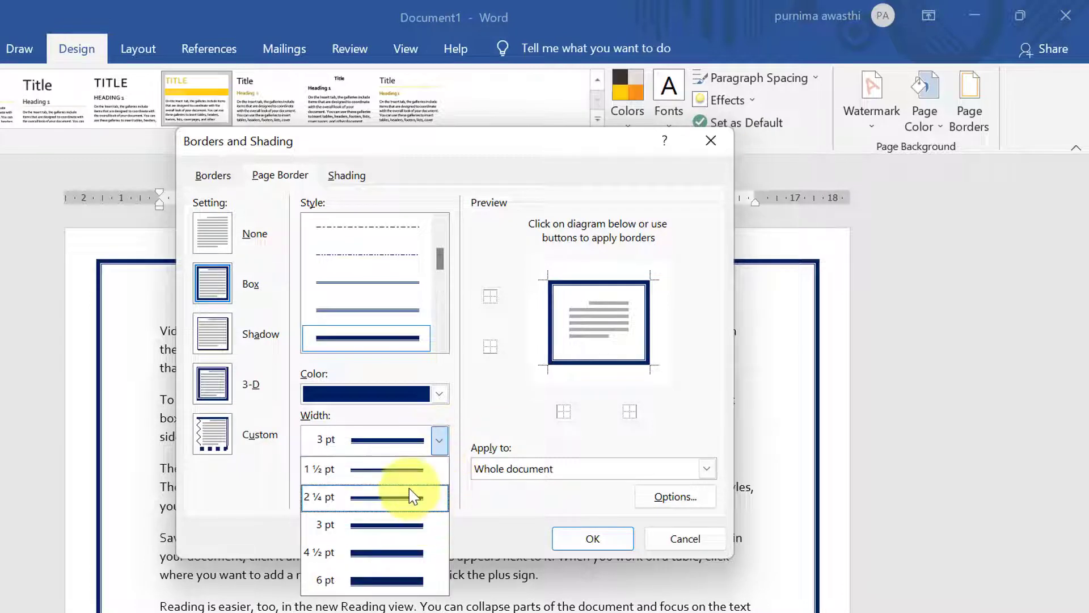
pyautogui.click(414, 586)
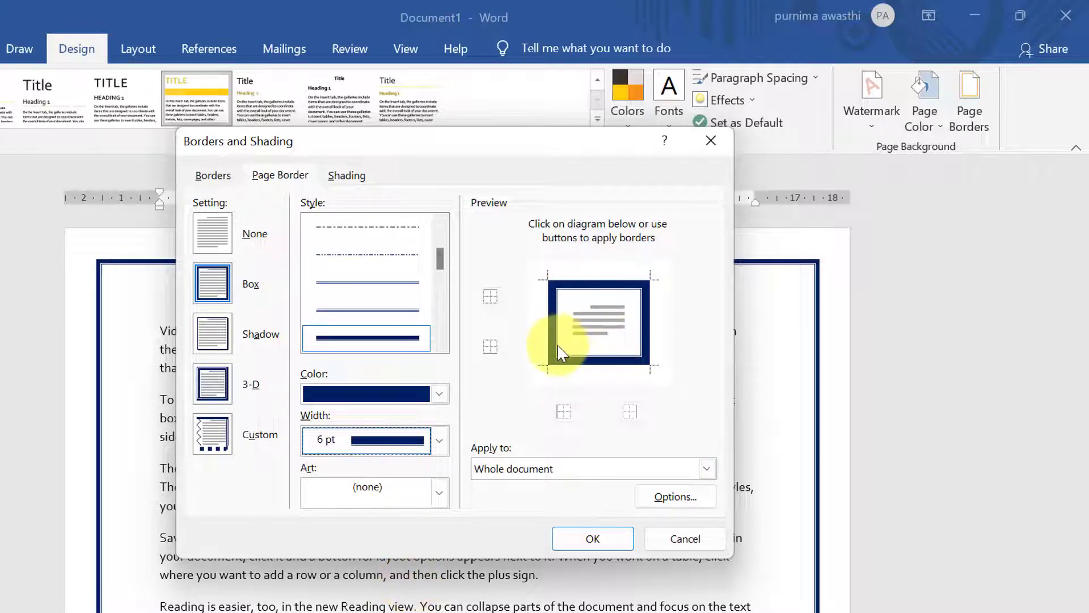
pyautogui.click(593, 539)
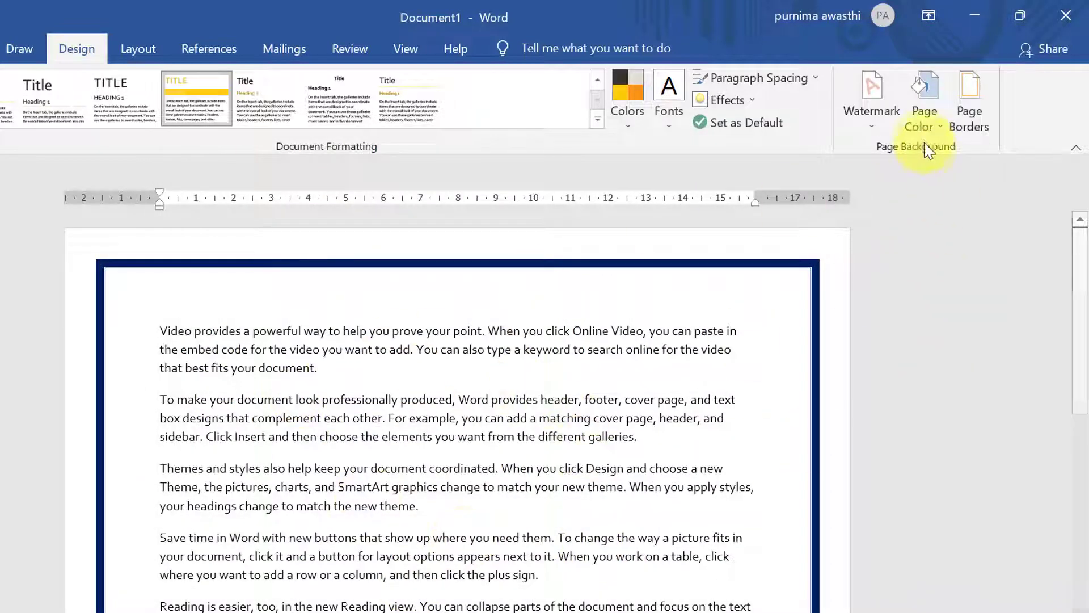
# Try the green tree art as the page border
pyautogui.click(960, 126)
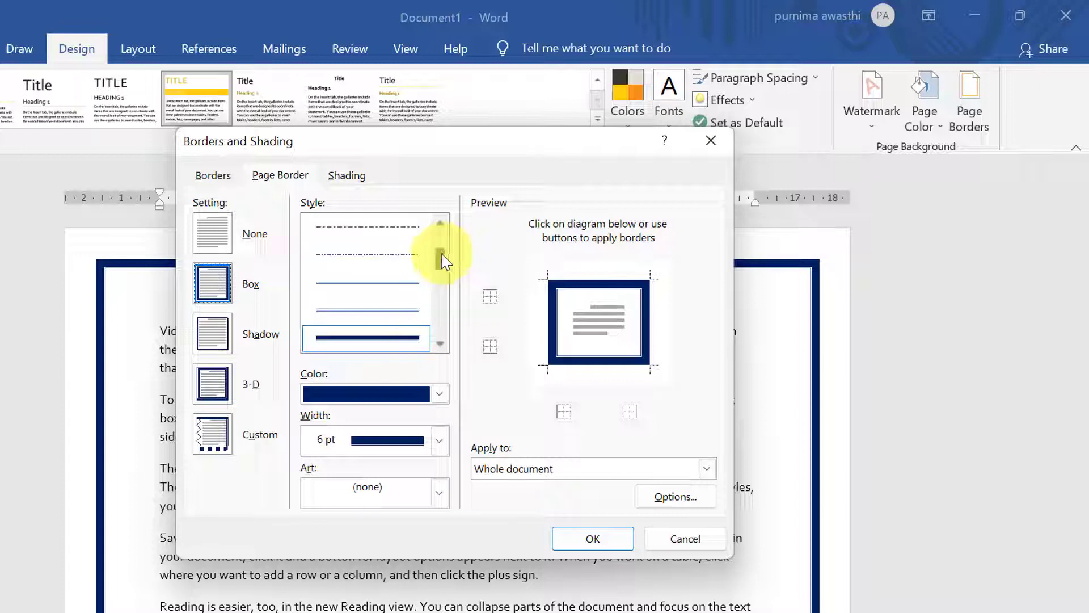
pyautogui.moveTo(442, 260)
pyautogui.mouseDown()
pyautogui.moveTo(441, 318)
pyautogui.moveTo(443, 250)
pyautogui.mouseUp()
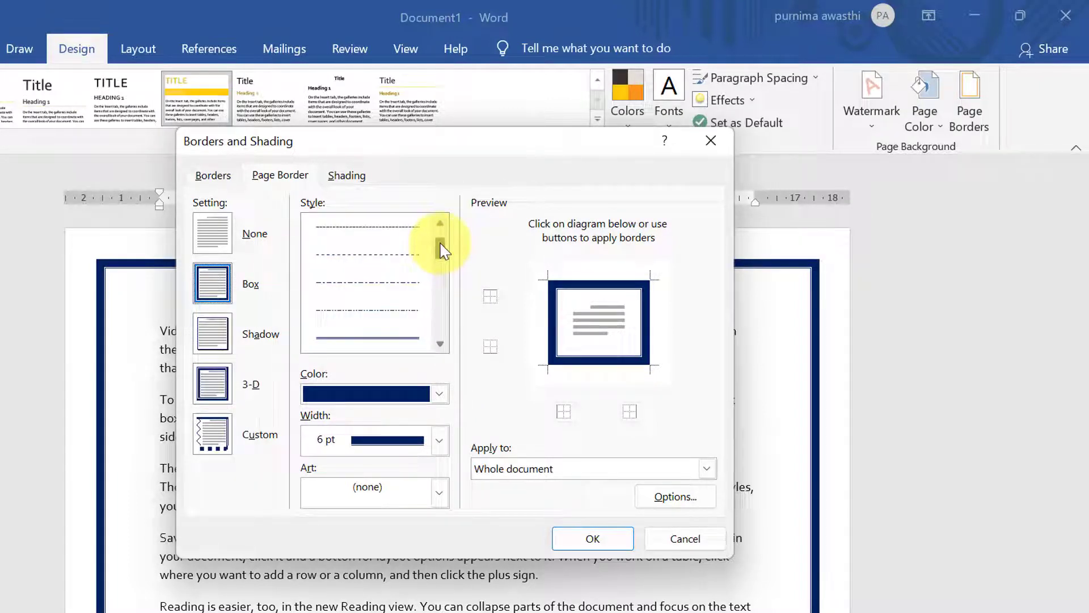
pyautogui.click(441, 393)
pyautogui.click(441, 393)
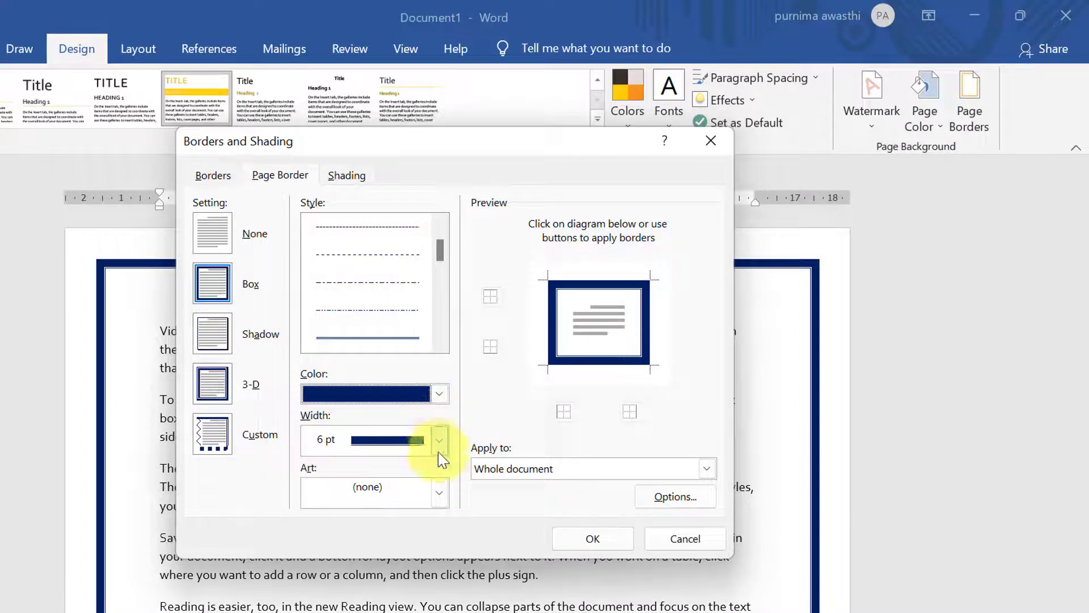
pyautogui.click(440, 493)
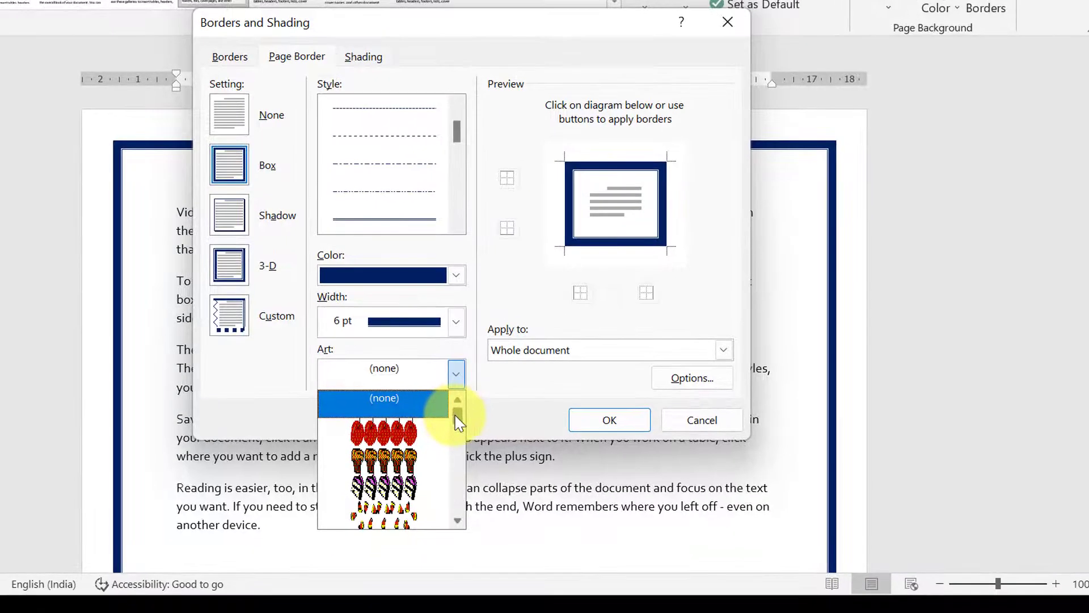
pyautogui.moveTo(457, 423)
pyautogui.mouseDown()
pyautogui.moveTo(461, 445)
pyautogui.moveTo(463, 427)
pyautogui.mouseUp()
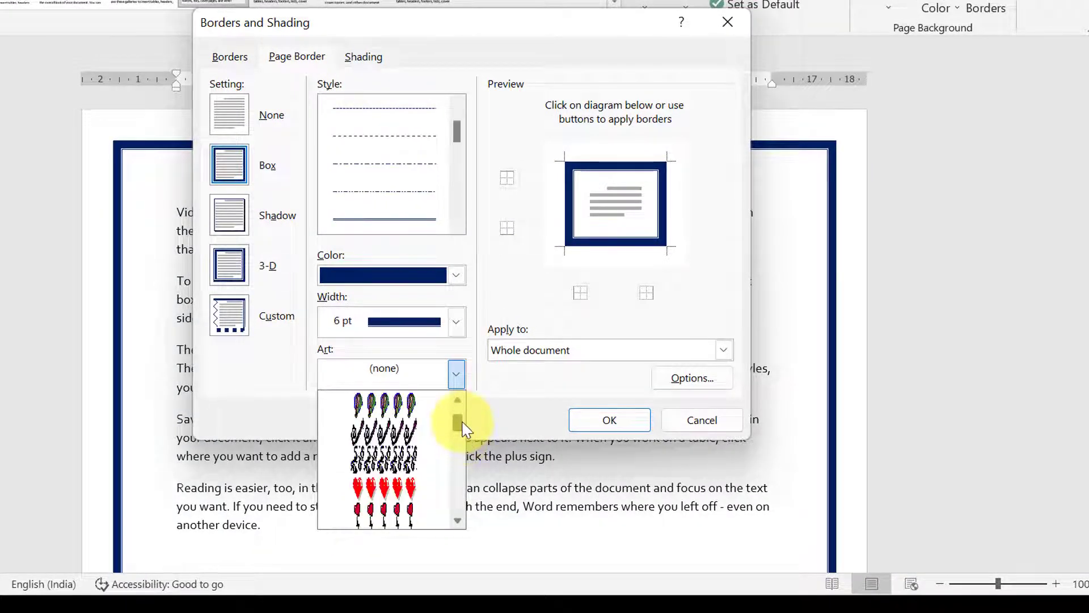
pyautogui.scroll(1, 463, 426)
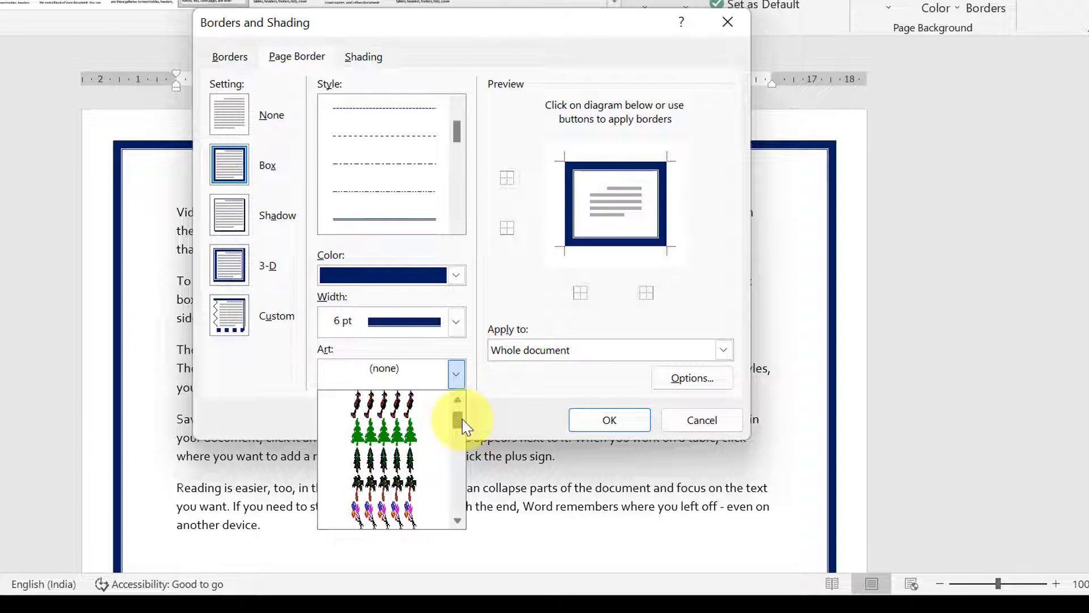
pyautogui.click(407, 432)
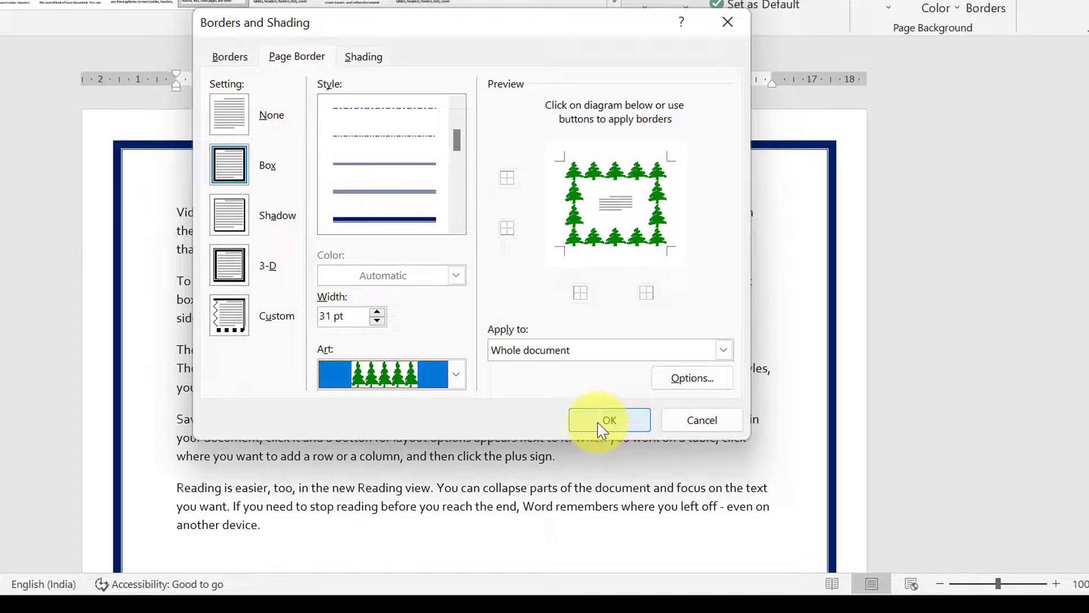
# Switch the page border art to orange muffins and apply it
pyautogui.click(456, 376)
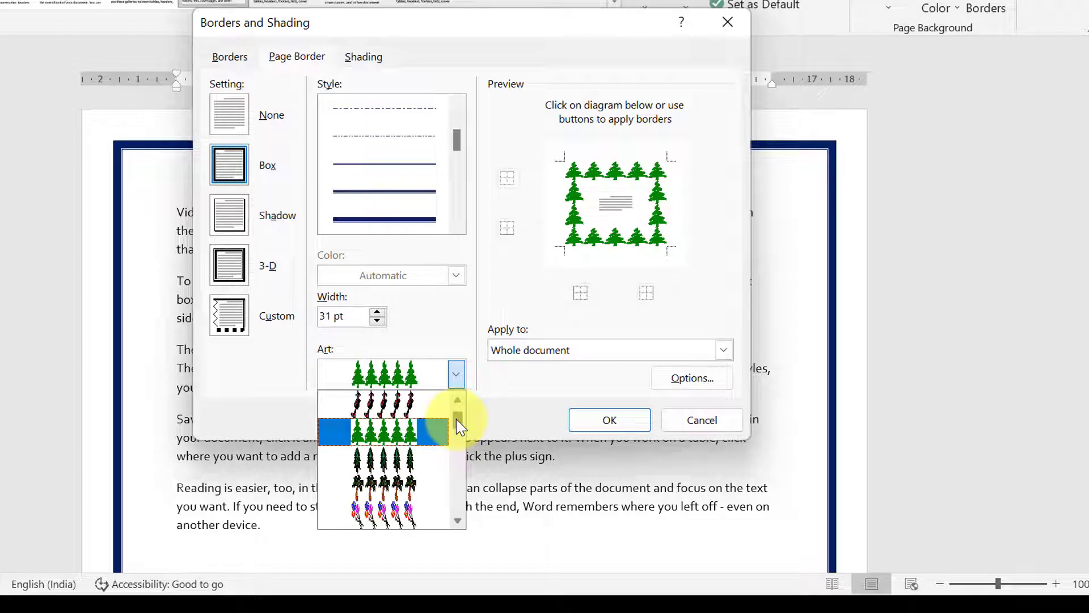
pyautogui.moveTo(458, 420); pyautogui.dragTo(457, 448)
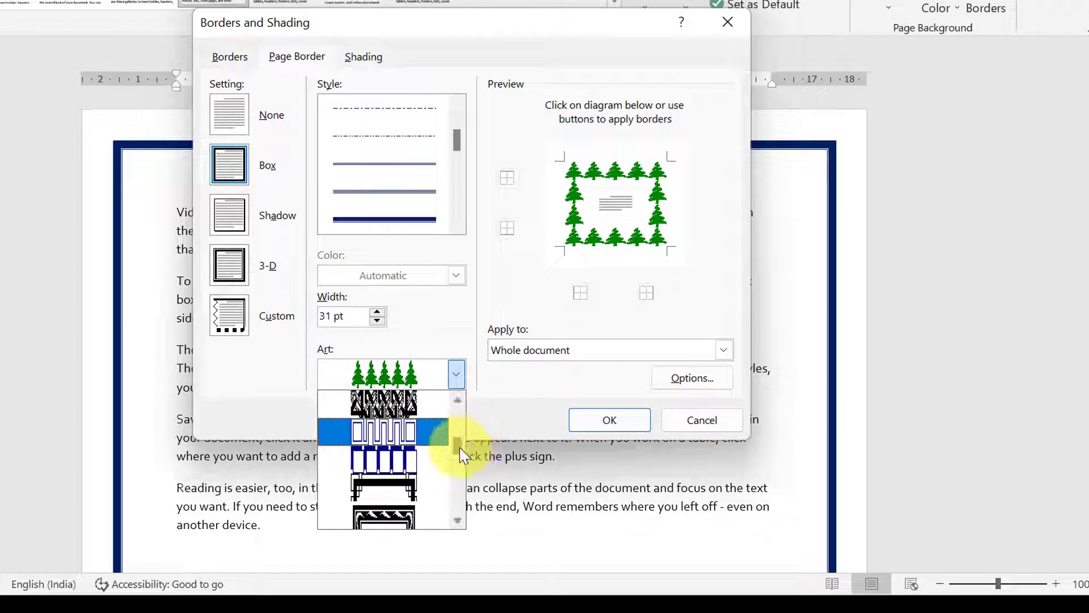
pyautogui.moveTo(459, 451); pyautogui.dragTo(457, 416)
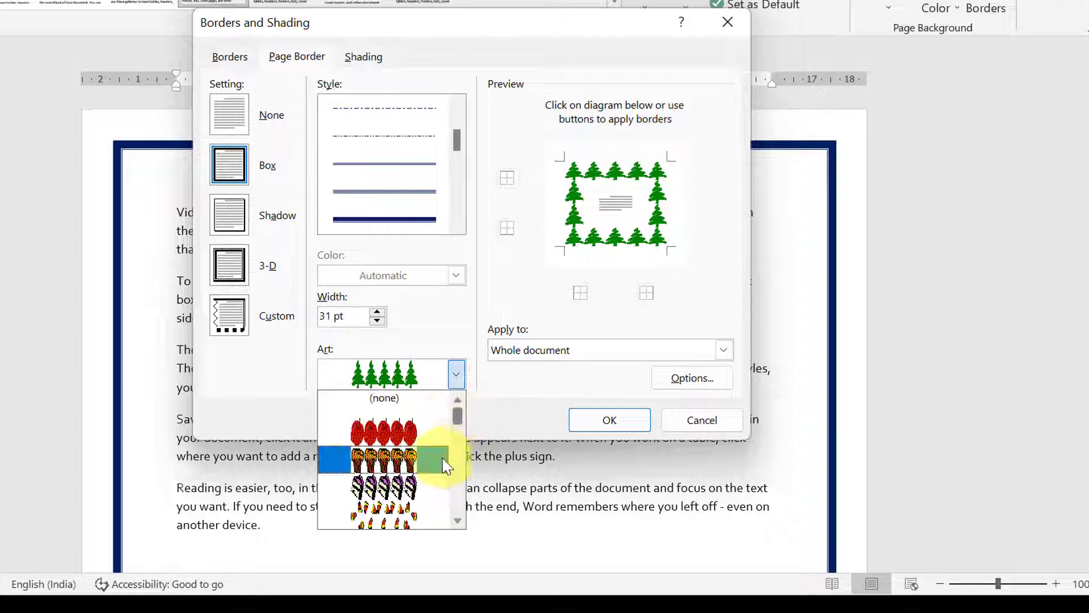
pyautogui.click(418, 464)
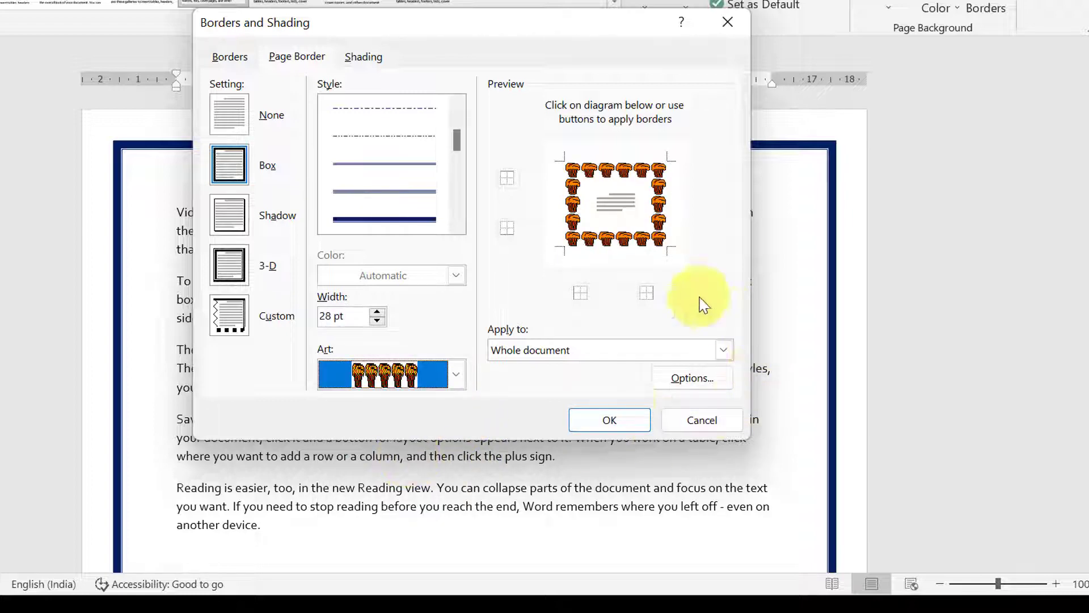
pyautogui.click(640, 423)
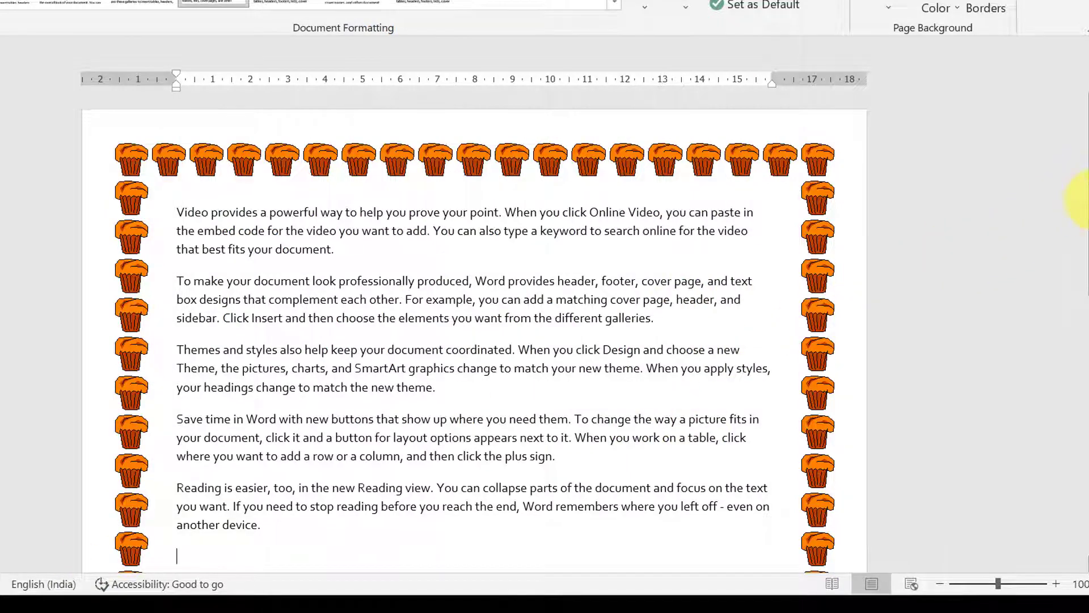
# Set the cupcake art page border to None so no border remains
pyautogui.moveTo(1081, 199); pyautogui.dragTo(1083, 85)
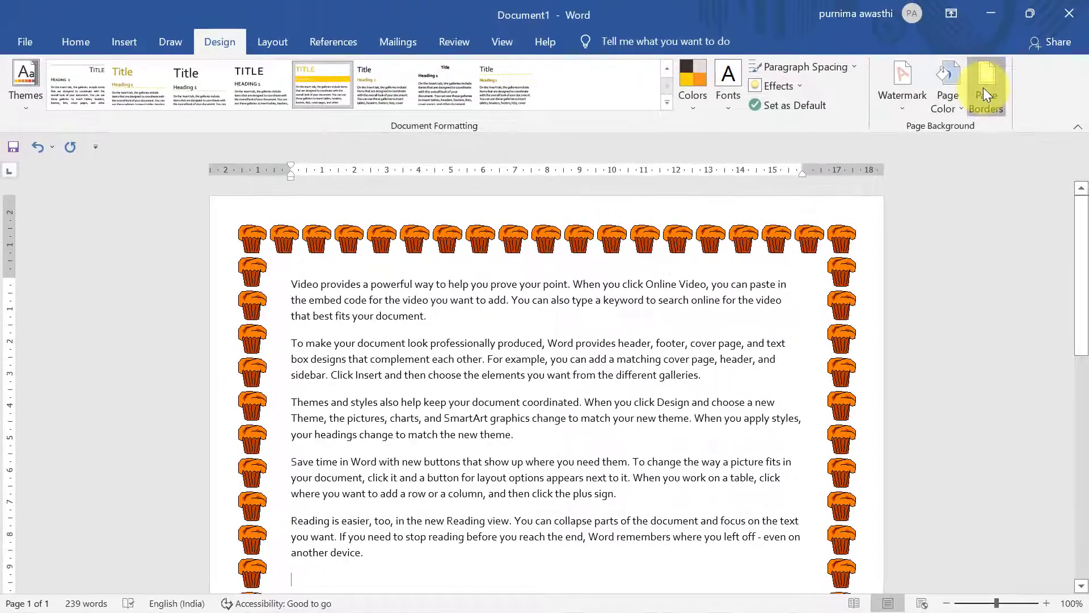
pyautogui.click(985, 88)
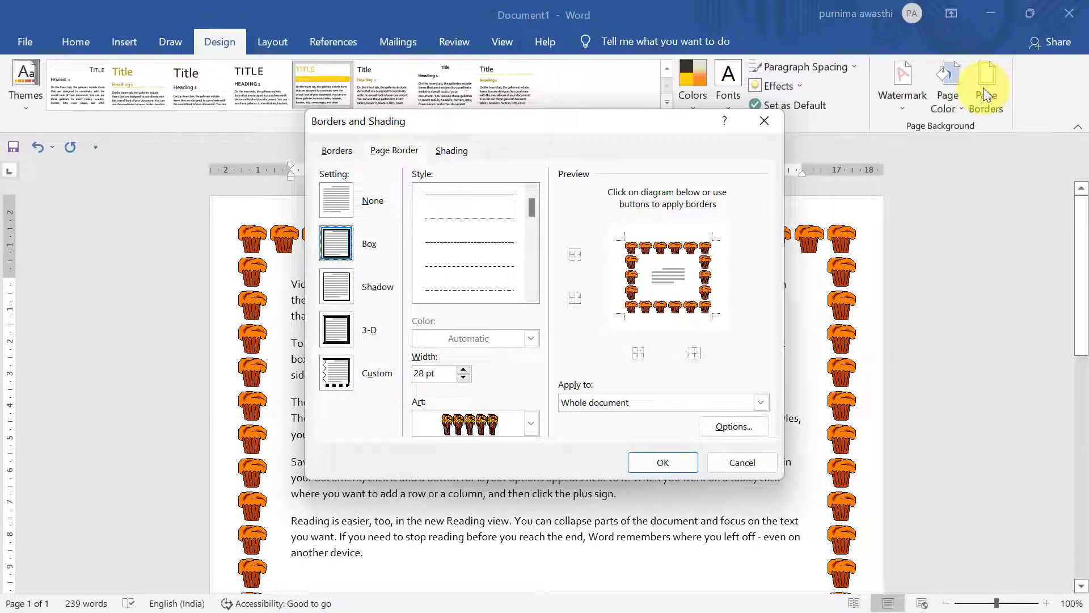
pyautogui.click(341, 200)
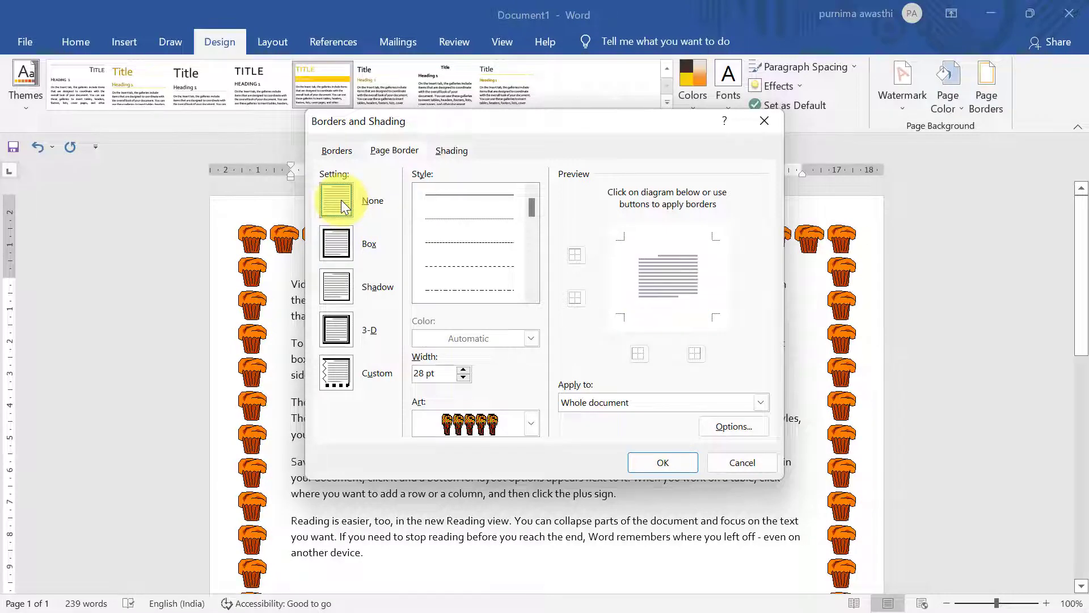
pyautogui.click(658, 461)
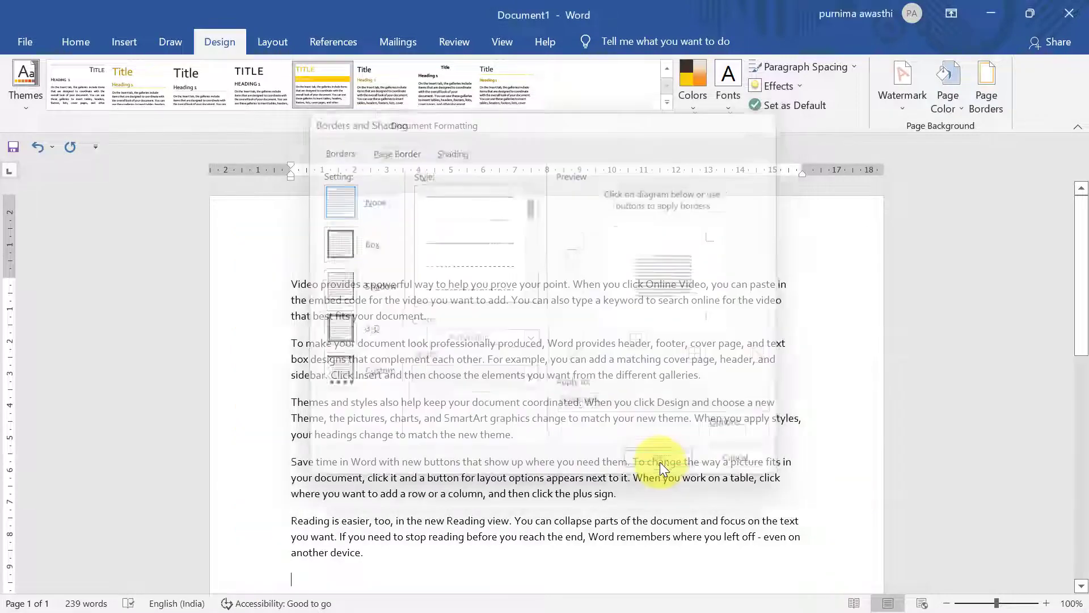